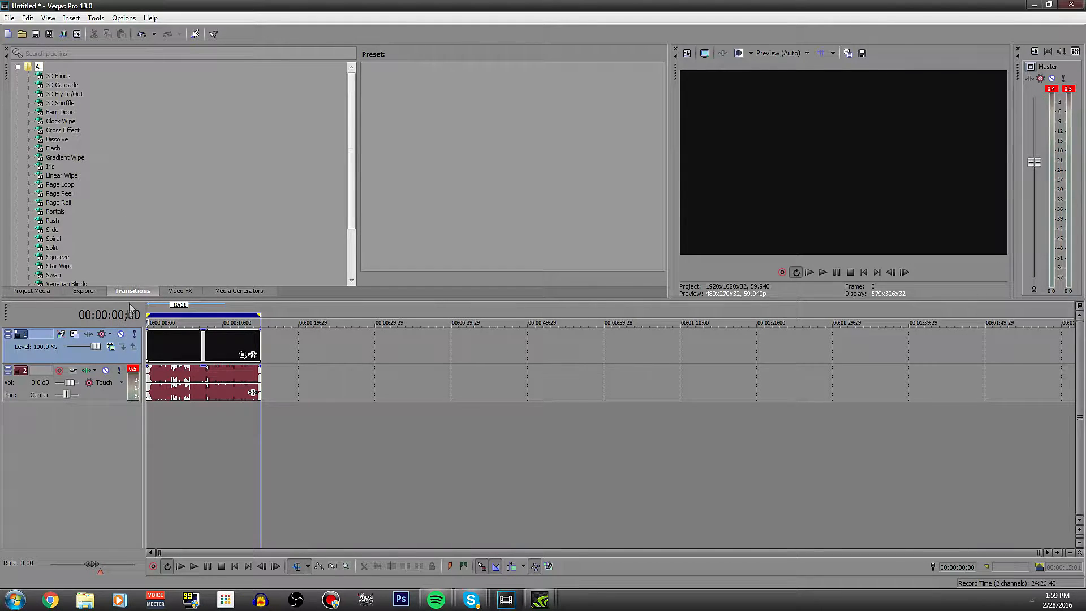
pyautogui.click(287, 437)
pyautogui.moveTo(288, 427); pyautogui.dragTo(371, 436)
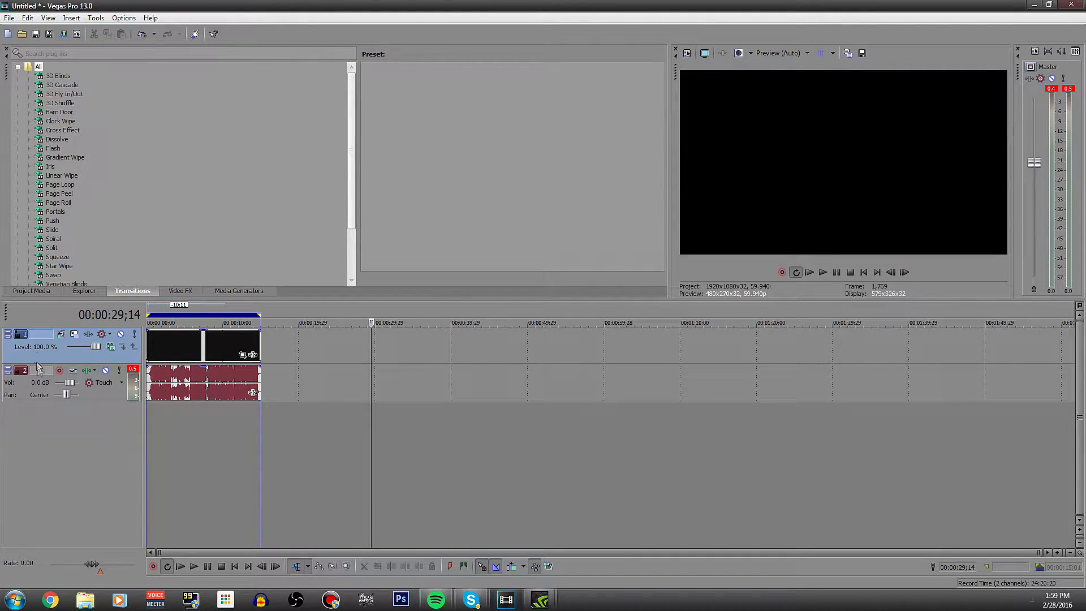
pyautogui.click(25, 396)
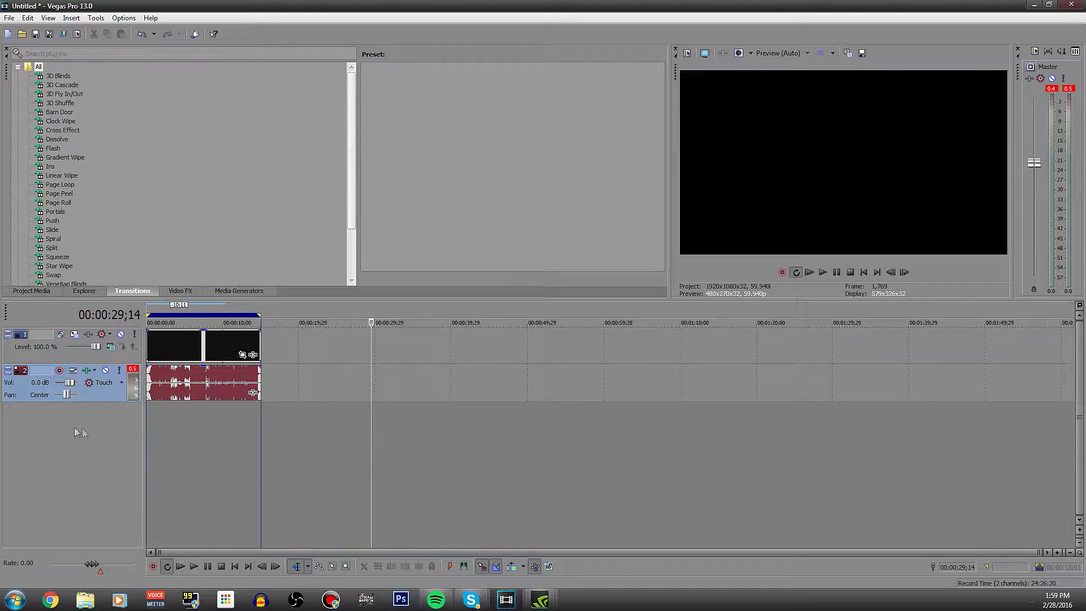
pyautogui.click(166, 443)
# Step: Insert an empty audio track below the existing tracks and delete it again
pyautogui.rightClick(50, 449)
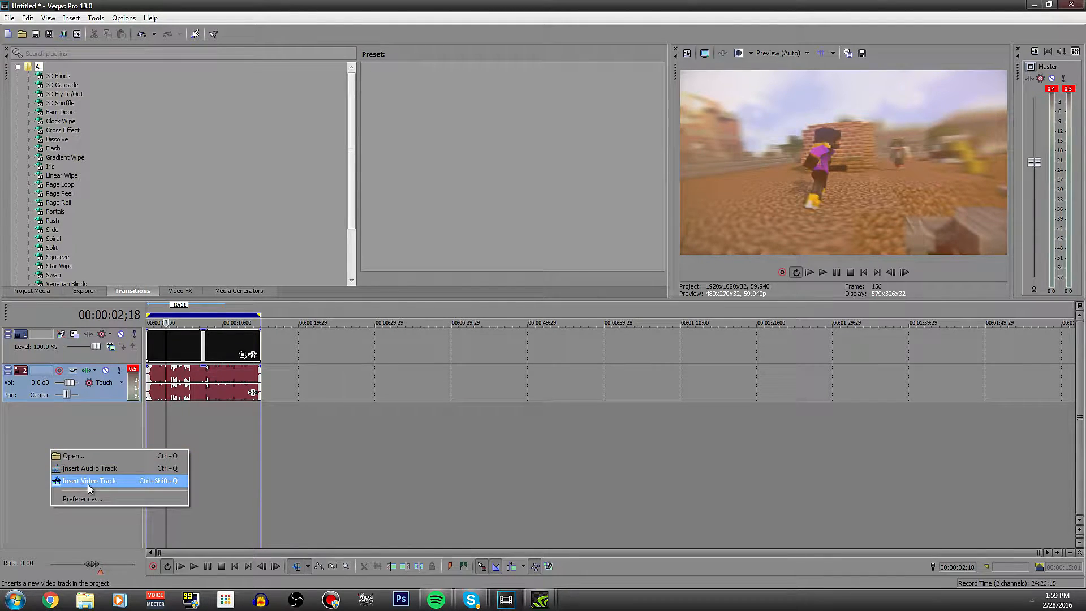
pyautogui.click(88, 468)
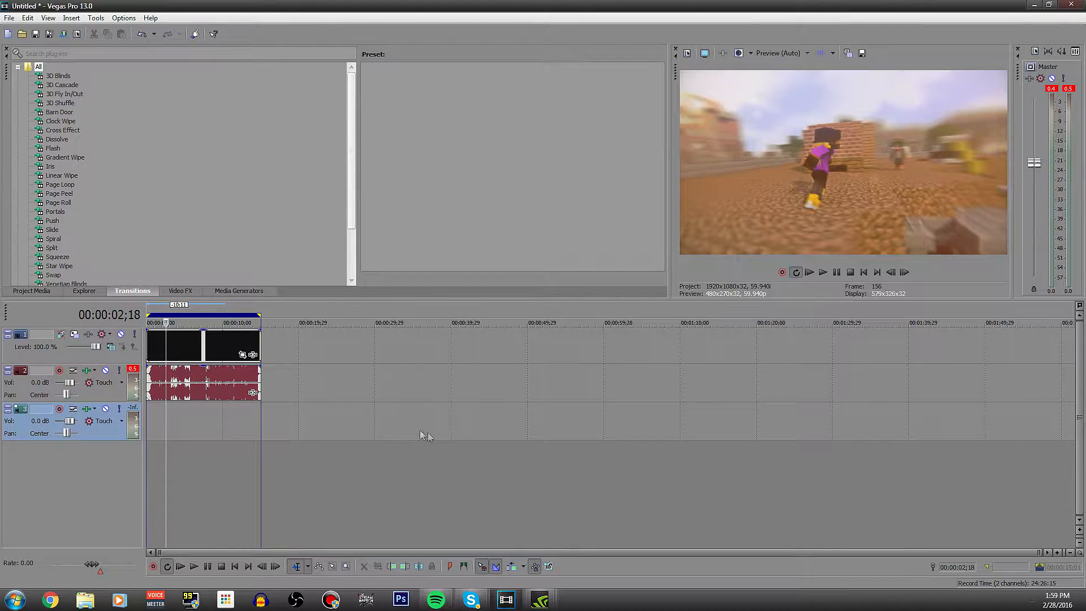
pyautogui.press('Delete')
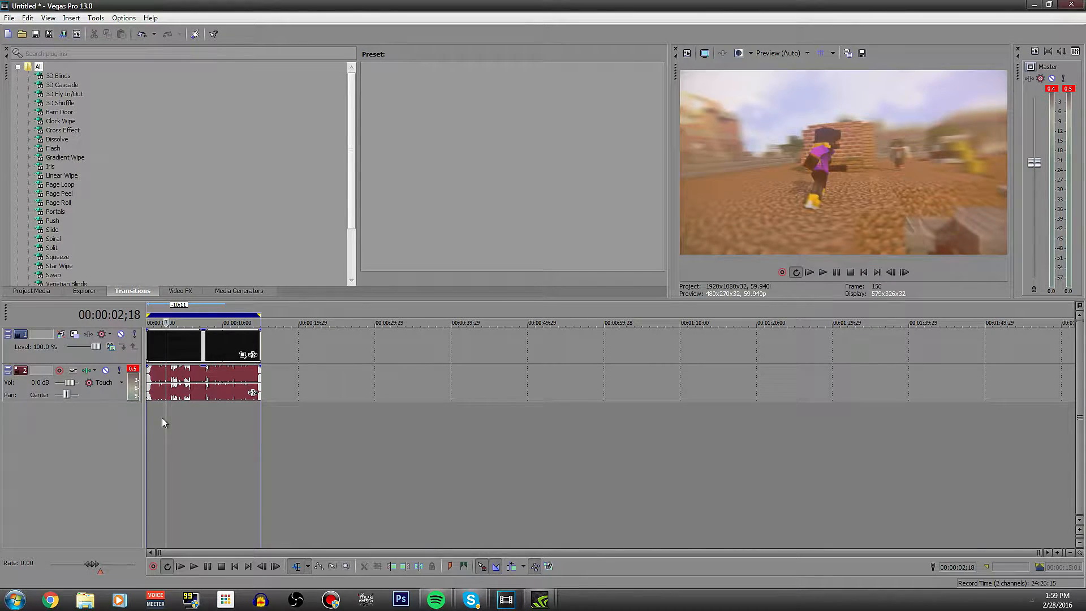
# Step: Return the playhead to the project start, shorten the loop region slightly and extend it back to the clip's end
pyautogui.hotkey('ctrl', 'Home')
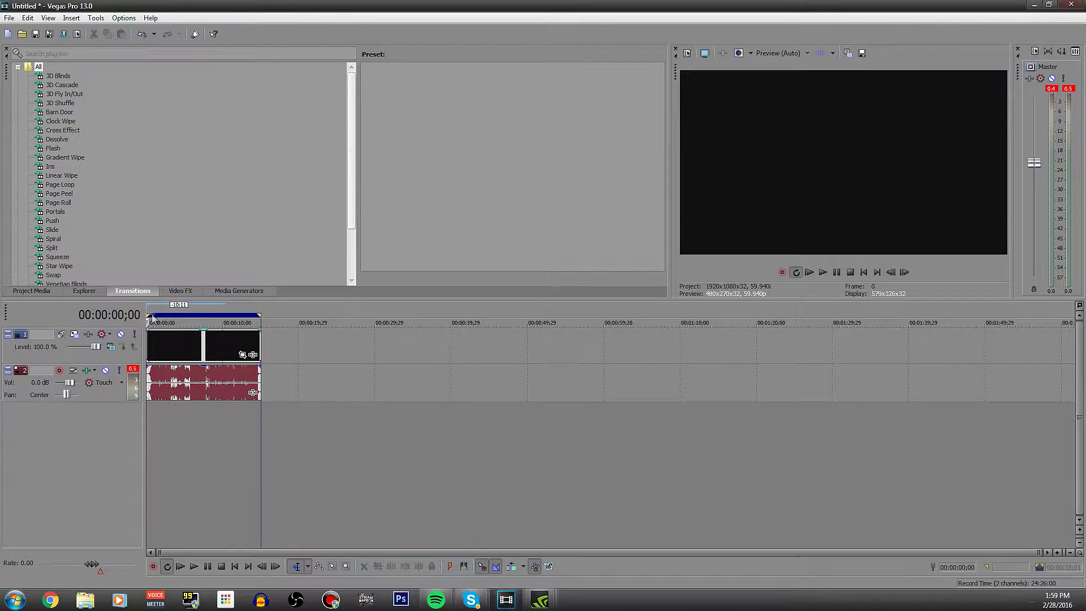
pyautogui.moveTo(261, 316)
pyautogui.mouseDown()
pyautogui.moveTo(155, 317)
pyautogui.moveTo(250, 317)
pyautogui.mouseUp()
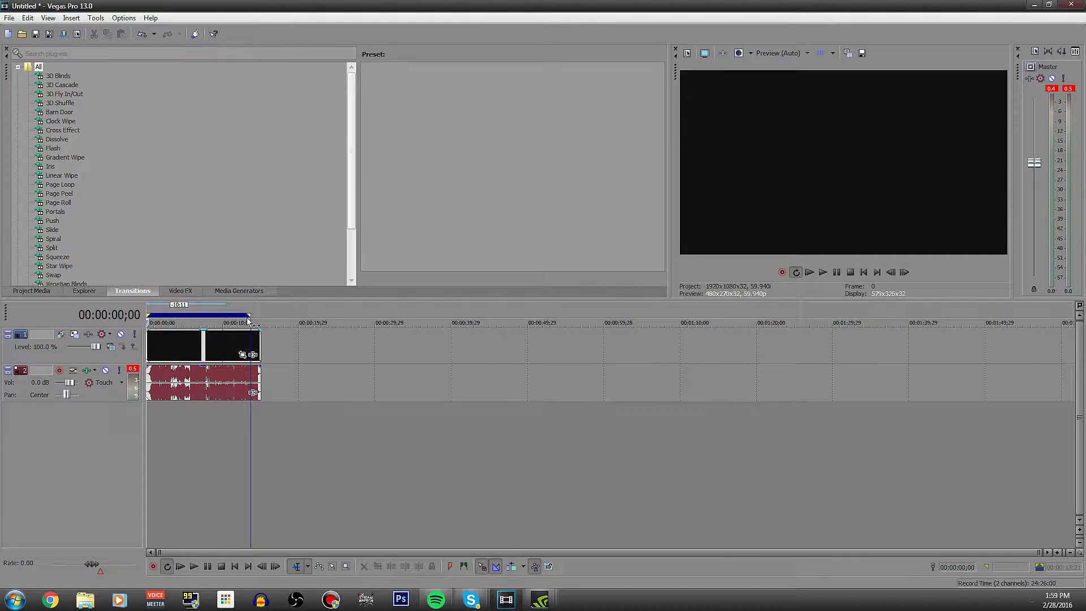
pyautogui.moveTo(246, 318)
pyautogui.mouseDown()
pyautogui.moveTo(194, 315)
pyautogui.moveTo(257, 314)
pyautogui.mouseUp()
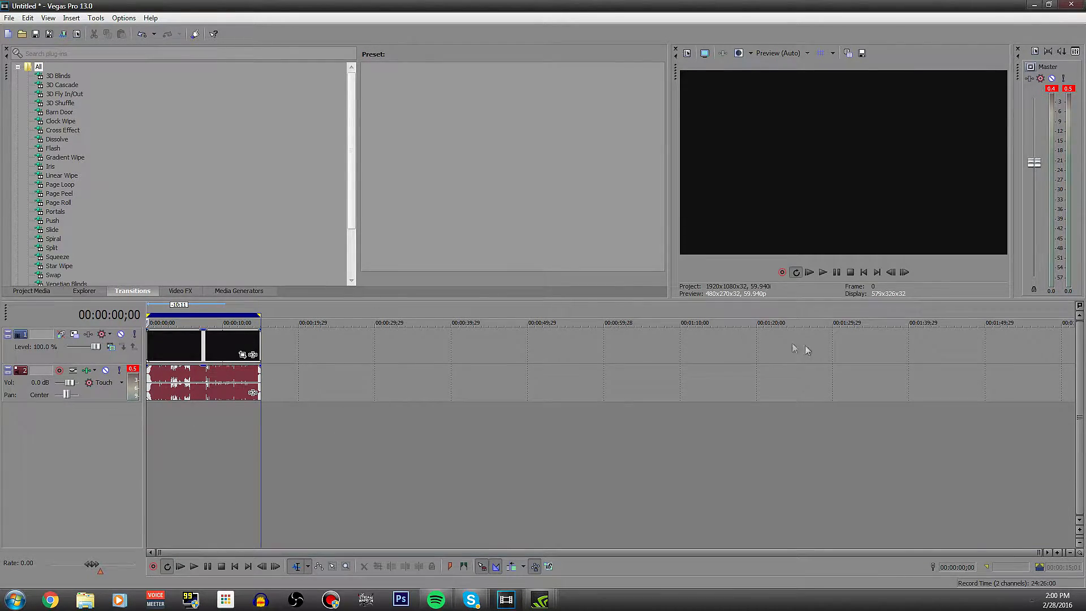
# Step: Add the Sony Sharpen effect to the video clip on track 1
pyautogui.click(253, 355)
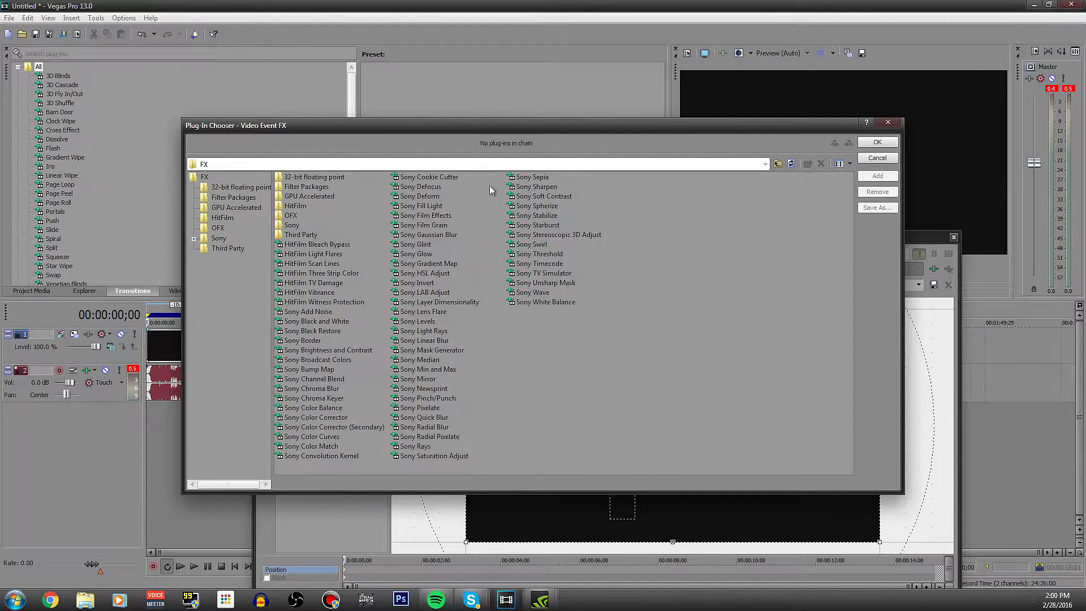
pyautogui.click(536, 187)
pyautogui.click(891, 143)
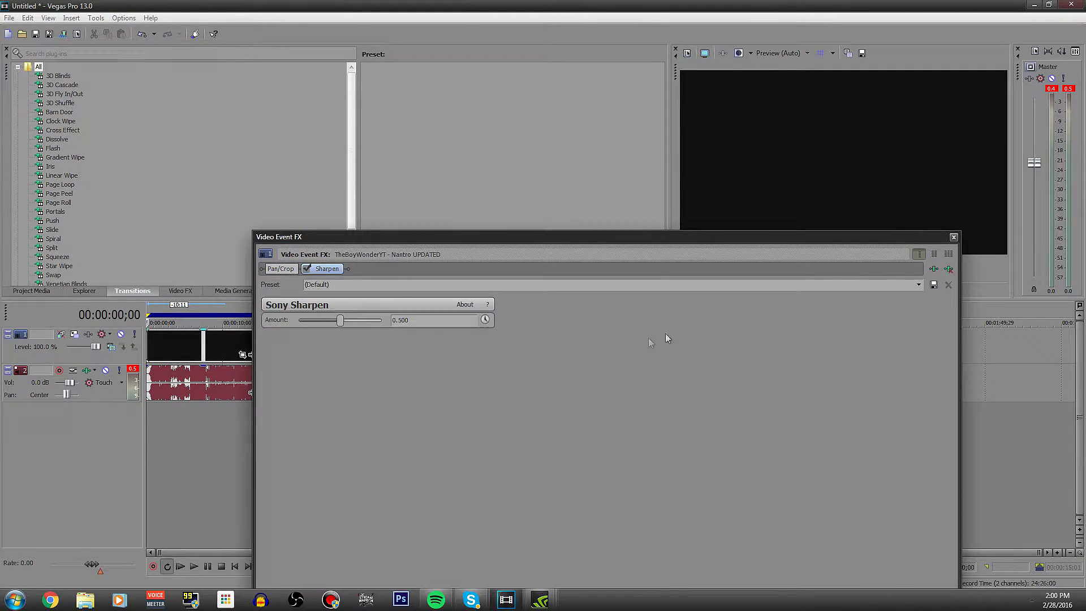
# Step: Apply the Minecraft preset to the Sharpen effect and close the effect settings
pyautogui.click(918, 284)
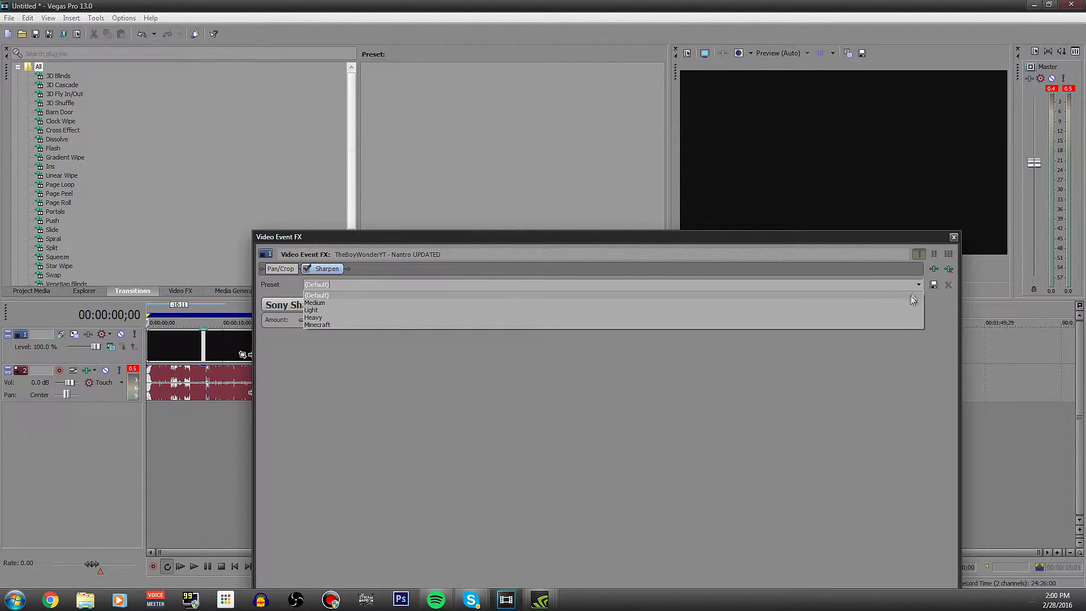
pyautogui.click(888, 334)
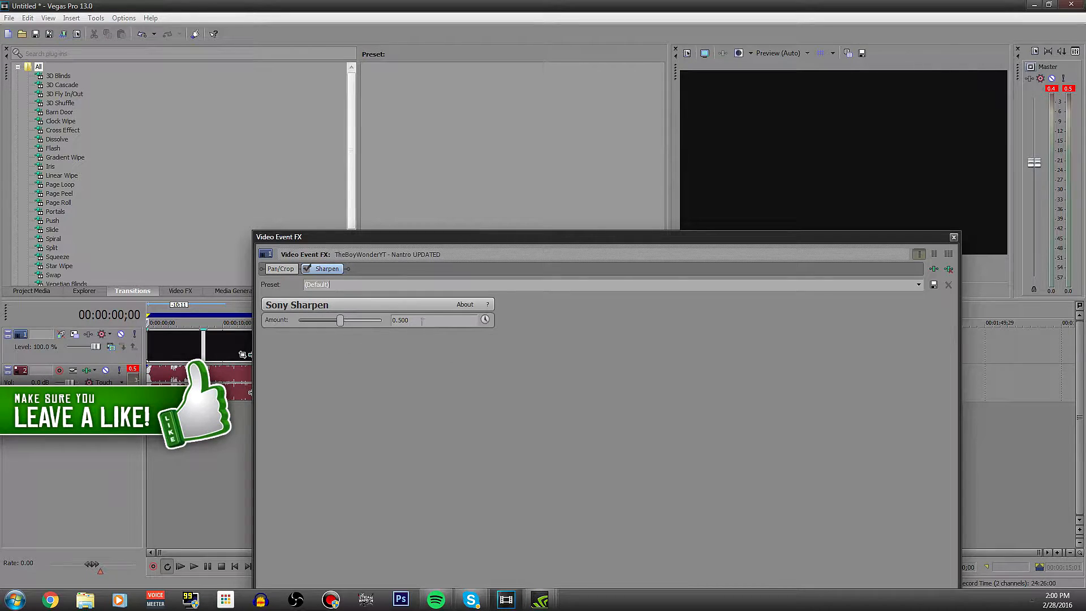
pyautogui.click(916, 285)
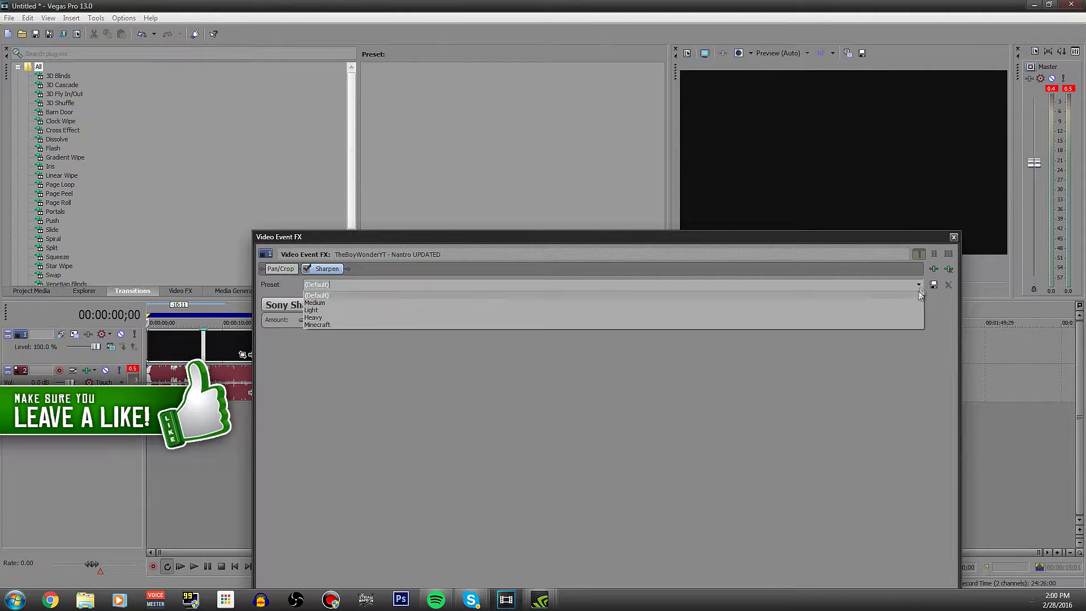
pyautogui.click(908, 325)
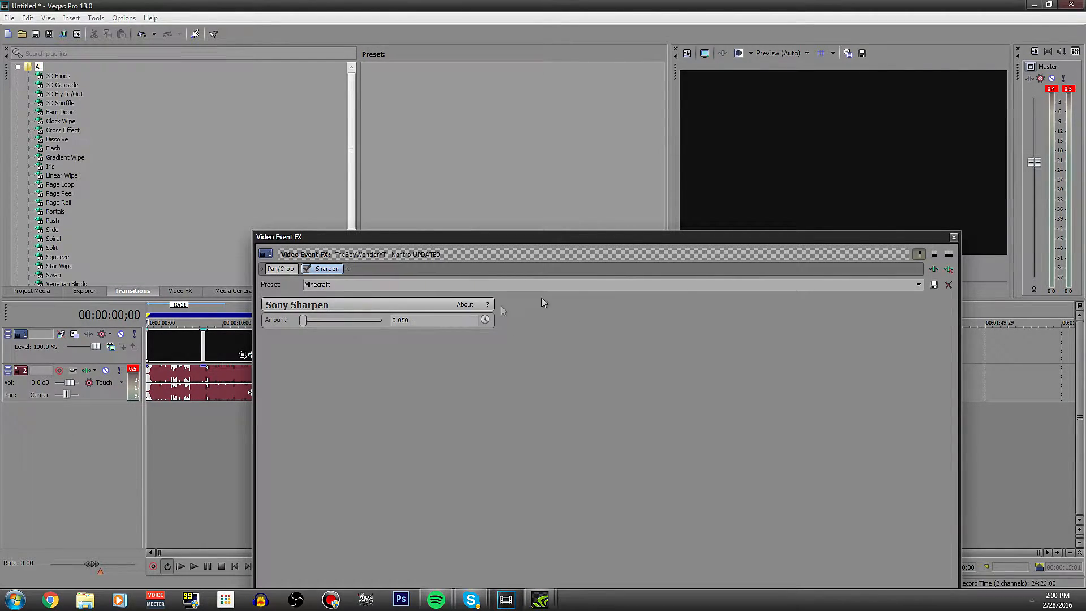
pyautogui.click(954, 238)
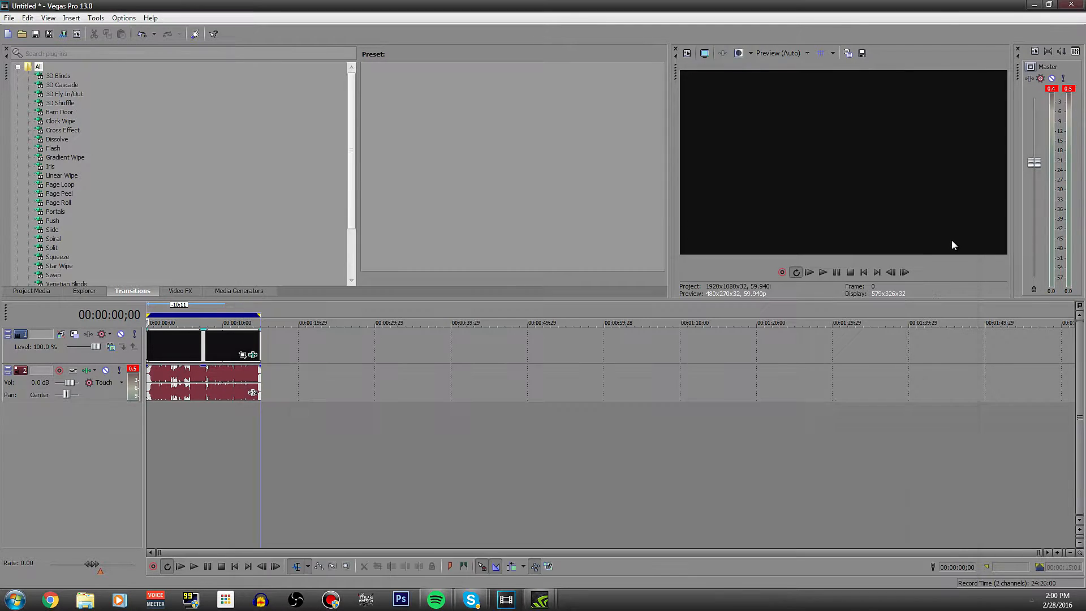
# Step: Reopen the video clip's effects, remove the Sharpen effect from the chain and close the window
pyautogui.click(254, 355)
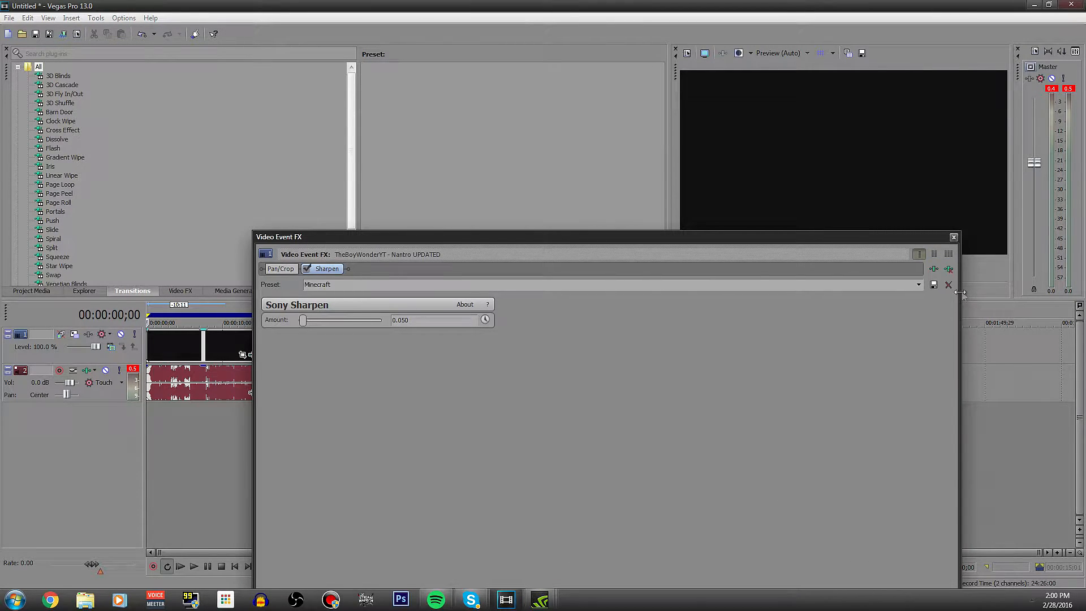
pyautogui.moveTo(950, 239); pyautogui.dragTo(944, 307)
pyautogui.click(944, 335)
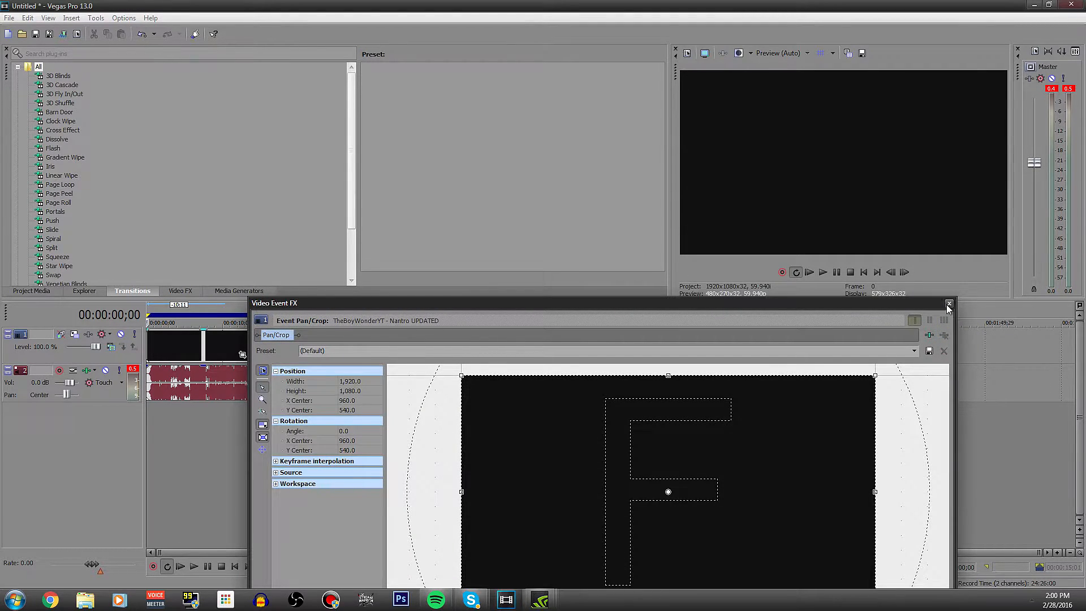
pyautogui.click(949, 305)
# Step: Look up the resample options among the video clip's switches without changing them
pyautogui.click(379, 430)
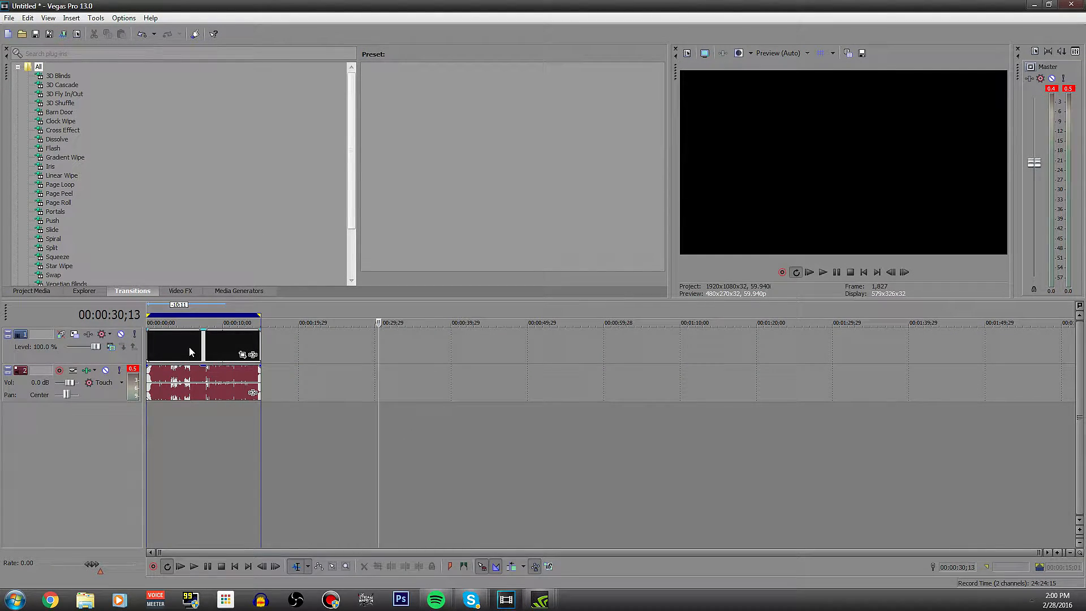
pyautogui.moveTo(226, 344); pyautogui.dragTo(113, 350)
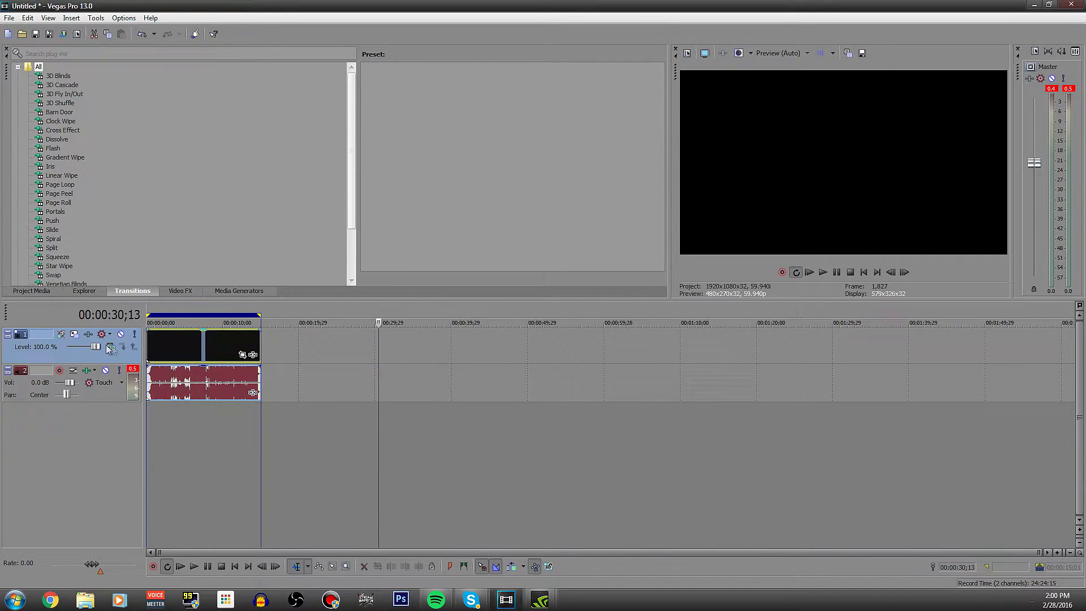
pyautogui.rightClick(193, 348)
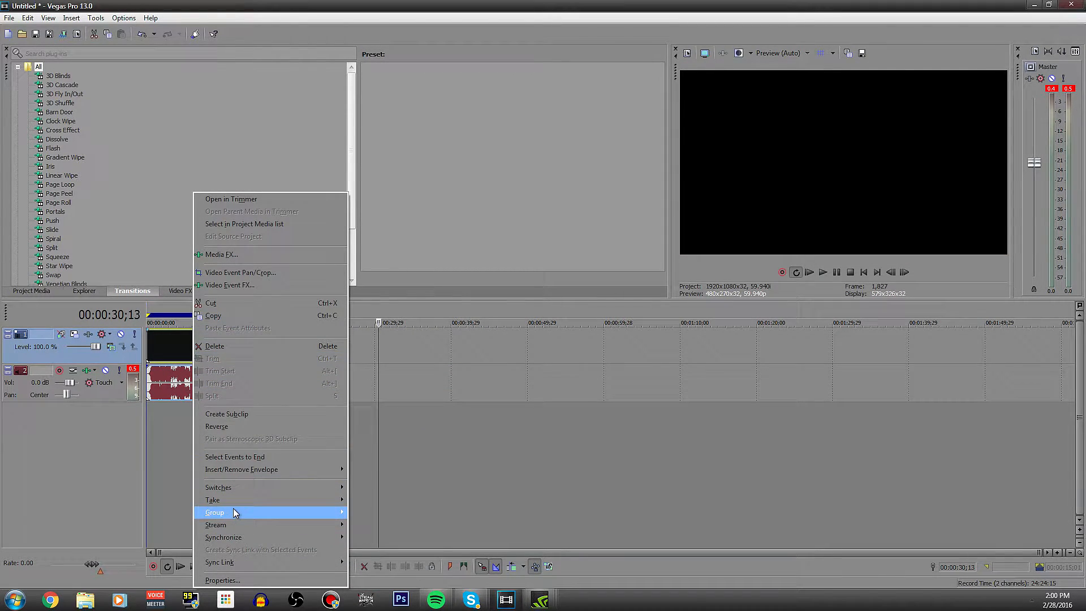
pyautogui.moveTo(233, 508)
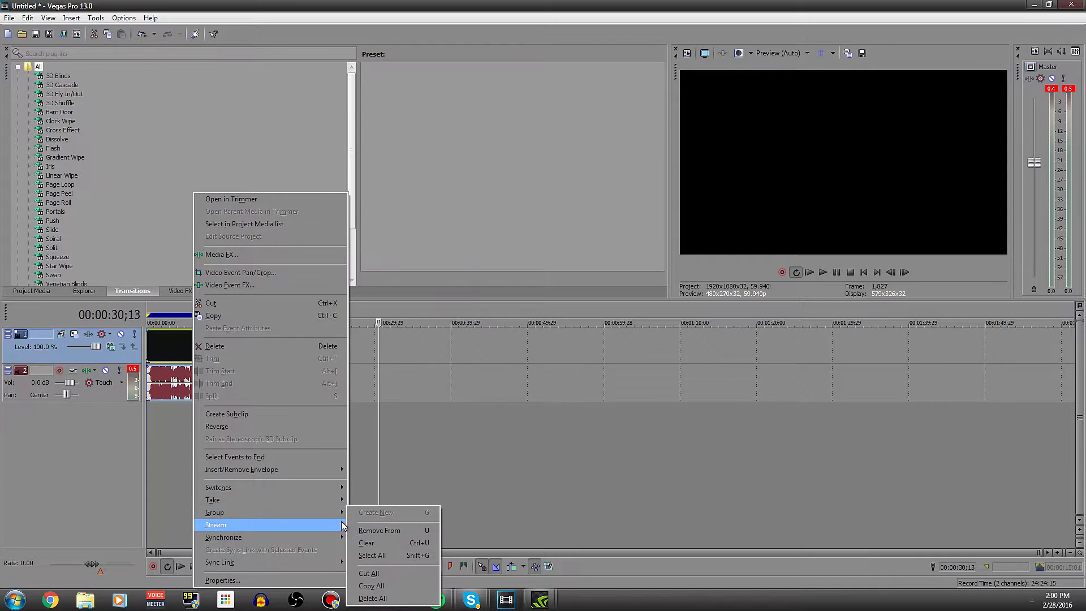
pyautogui.moveTo(241, 488)
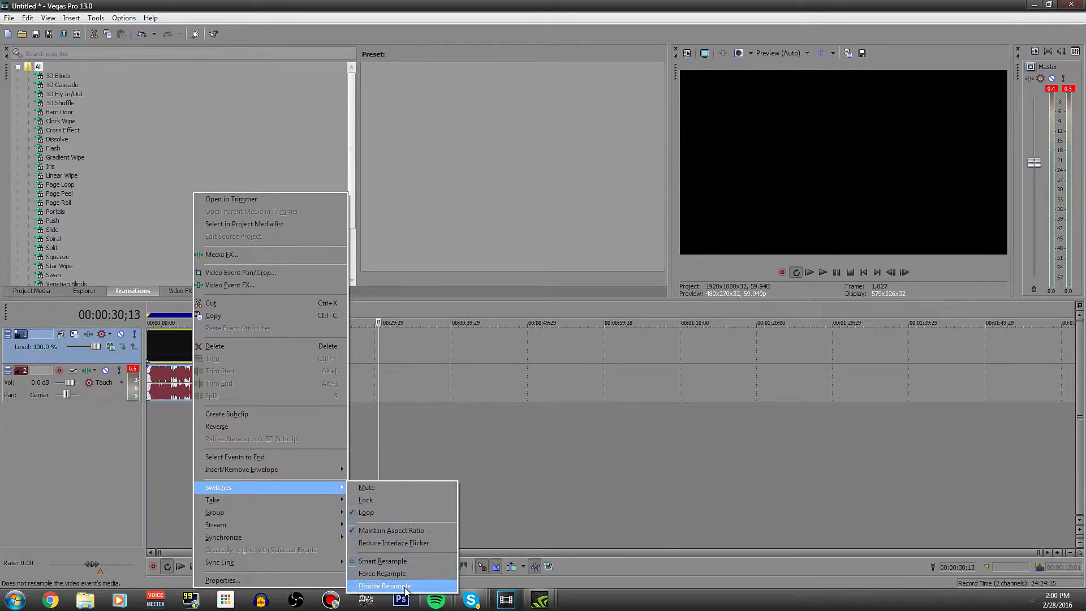
pyautogui.click(558, 432)
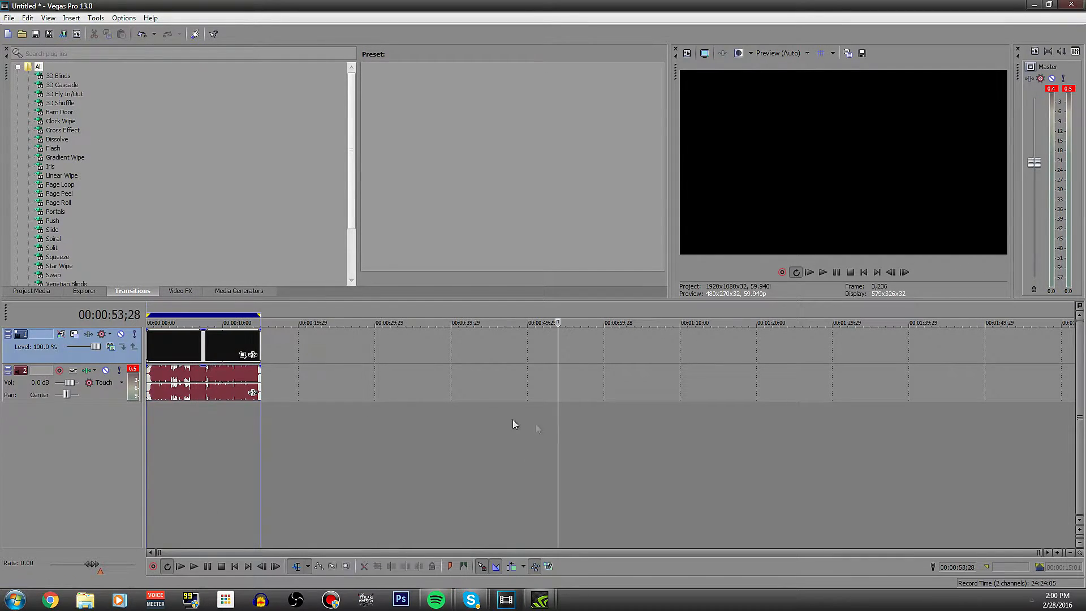
# Step: Move the clip with its audio about 36 seconds along the timeline
pyautogui.moveTo(558, 440); pyautogui.dragTo(133, 435)
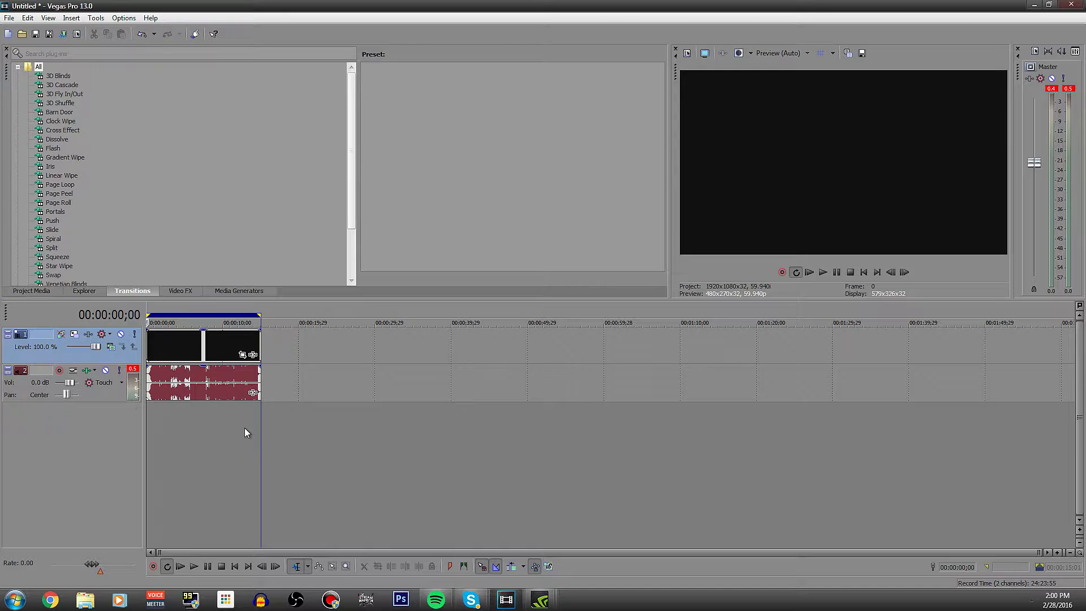
pyautogui.moveTo(289, 460); pyautogui.dragTo(68, 423)
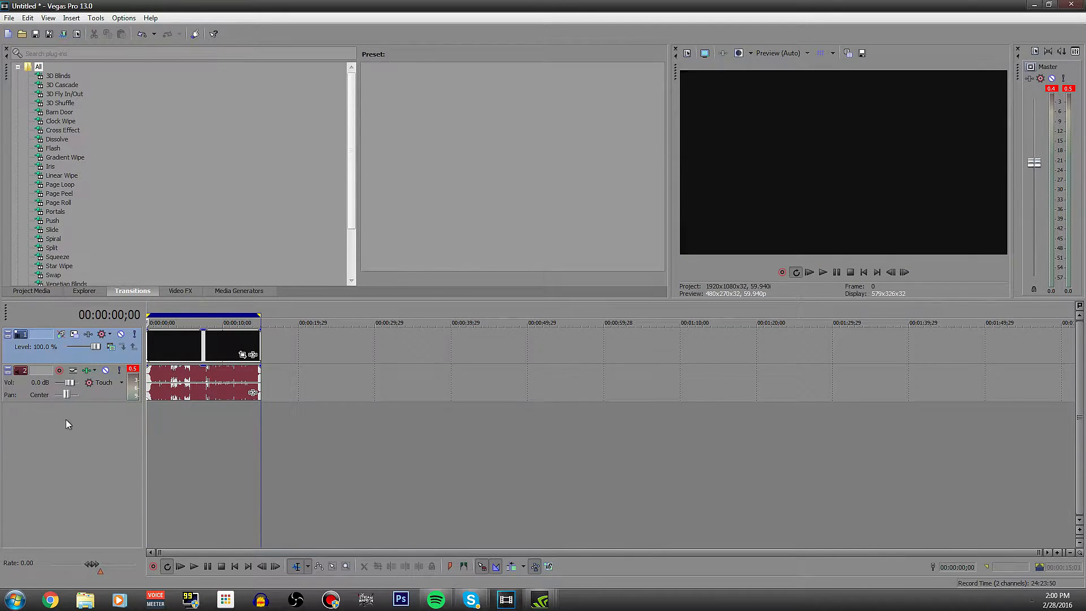
pyautogui.moveTo(197, 362); pyautogui.dragTo(471, 351)
pyautogui.click(474, 346)
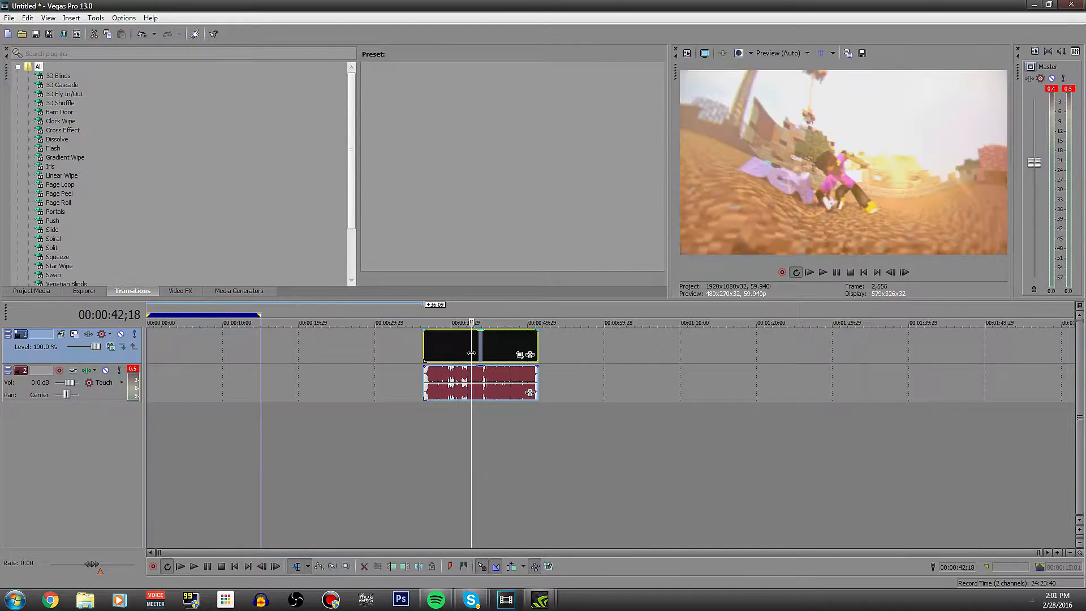
# Step: Switch the video clip's resampling to Disable Resample
pyautogui.rightClick(499, 347)
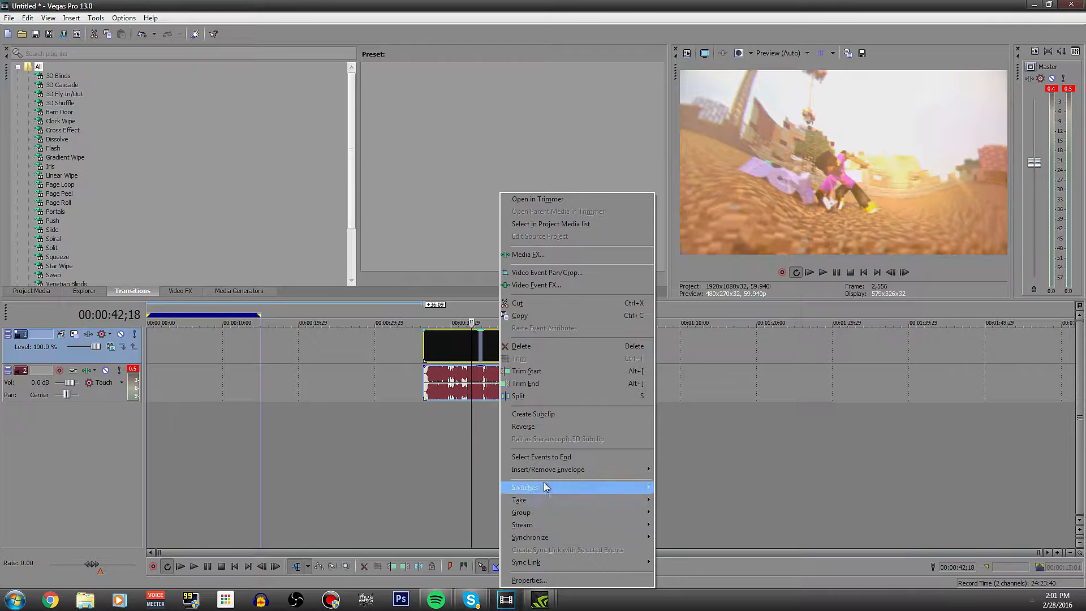
pyautogui.click(439, 338)
pyautogui.rightClick(488, 355)
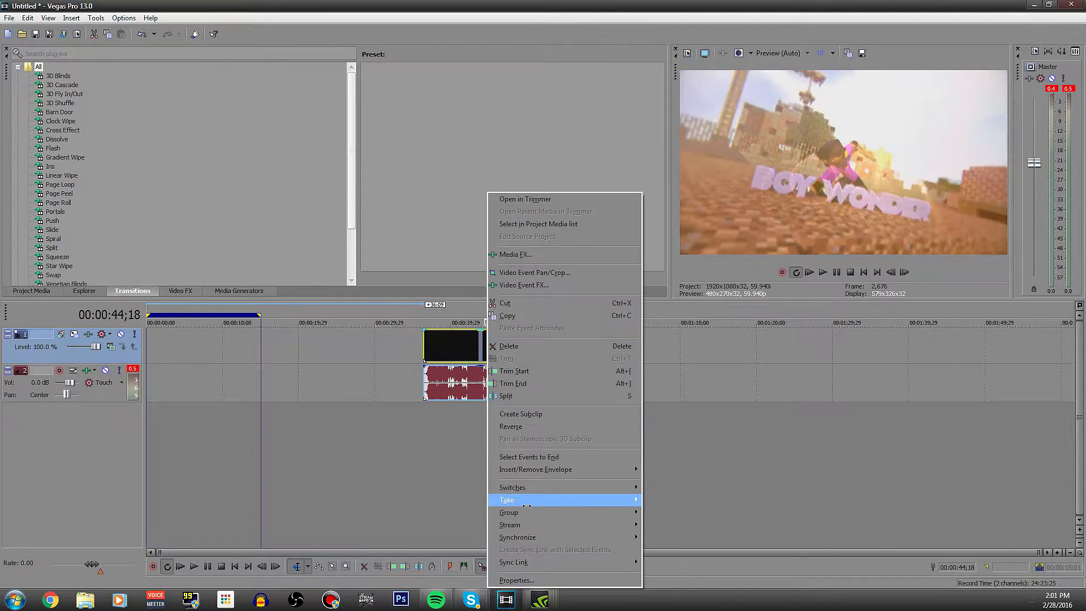
pyautogui.moveTo(533, 486)
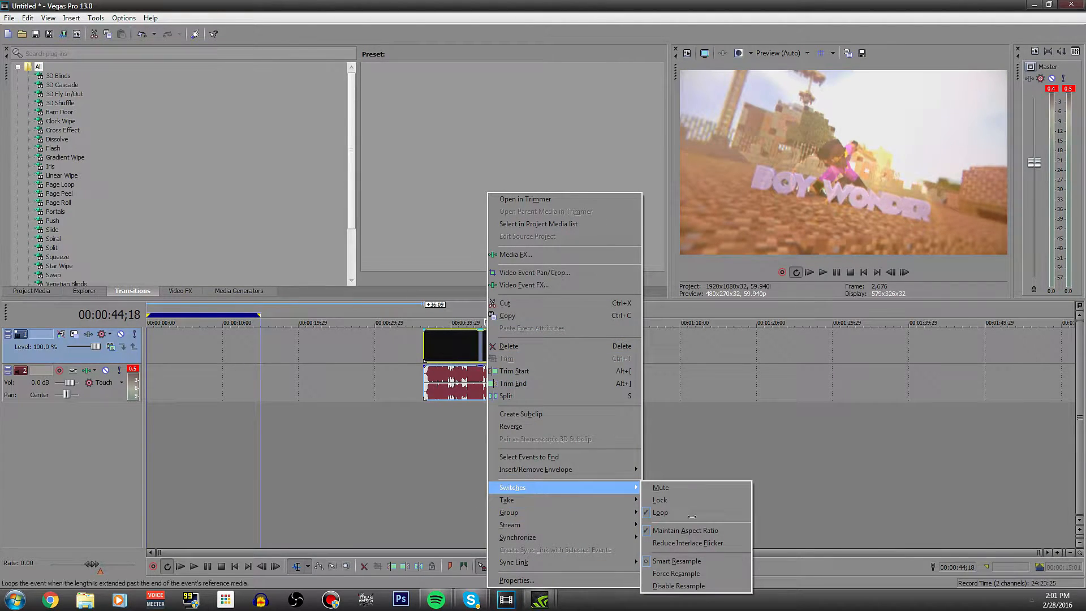
pyautogui.click(695, 586)
# Step: Check which resample option is selected in the moved video clip's switches
pyautogui.rightClick(511, 342)
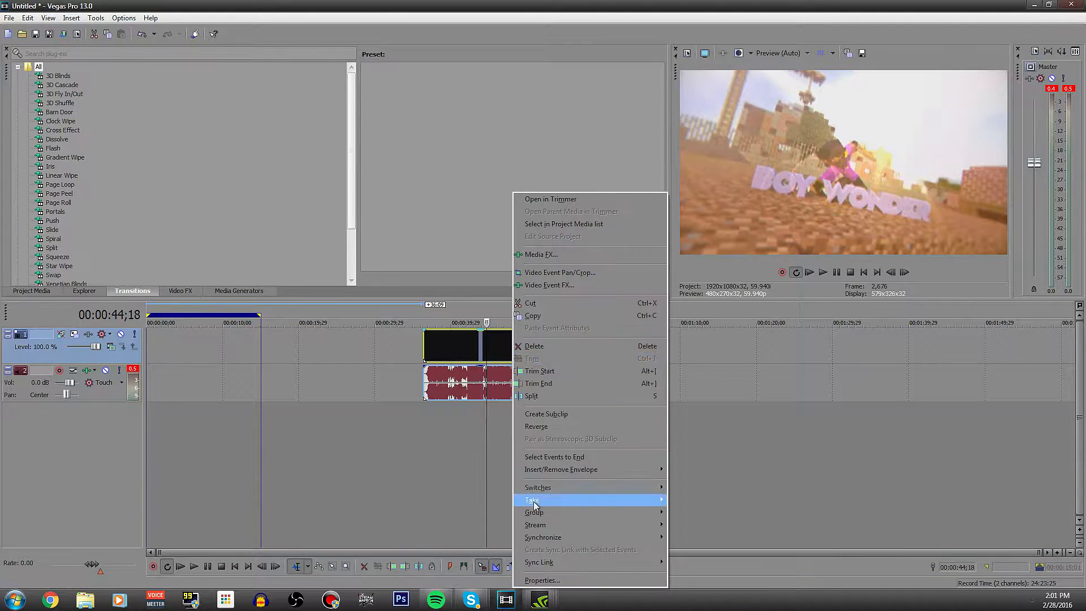
pyautogui.moveTo(545, 487)
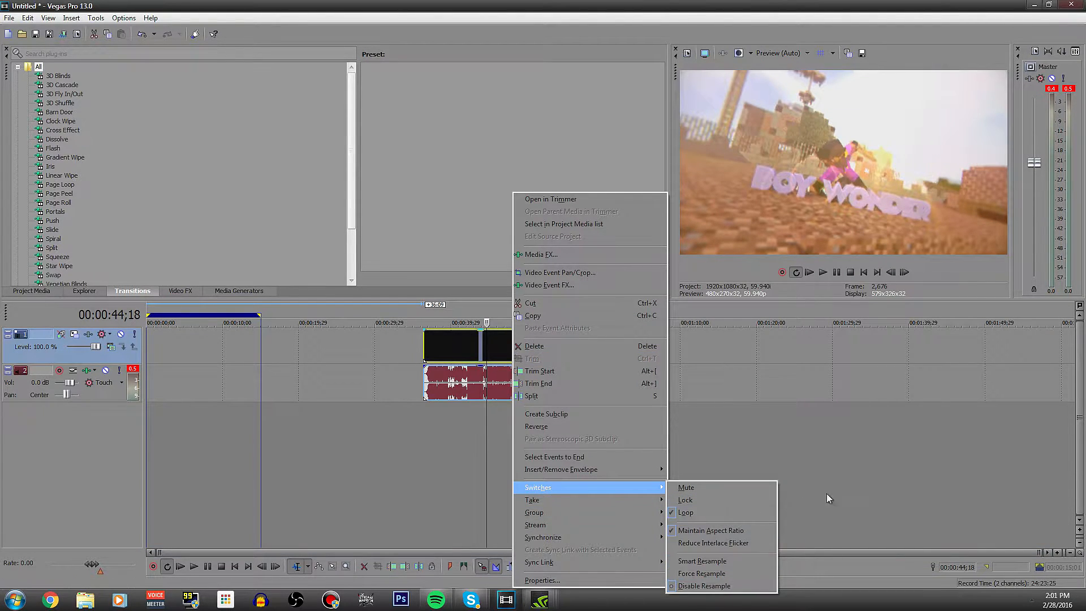
pyautogui.click(854, 469)
# Step: Move the clip back to the start of the timeline and set its resampling to Smart Resample
pyautogui.moveTo(491, 350); pyautogui.dragTo(239, 331)
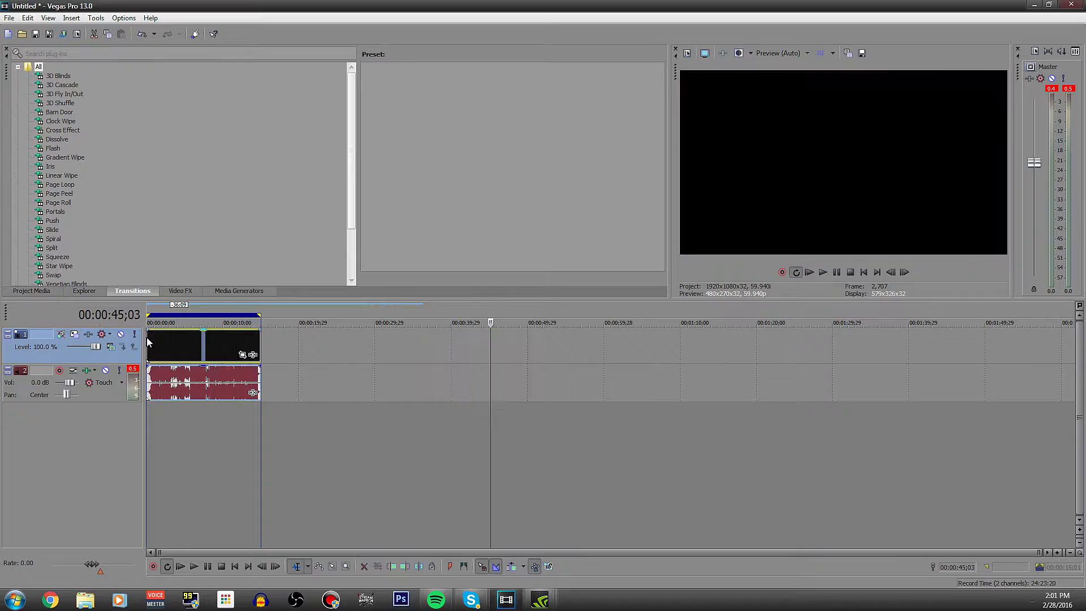
pyautogui.rightClick(180, 346)
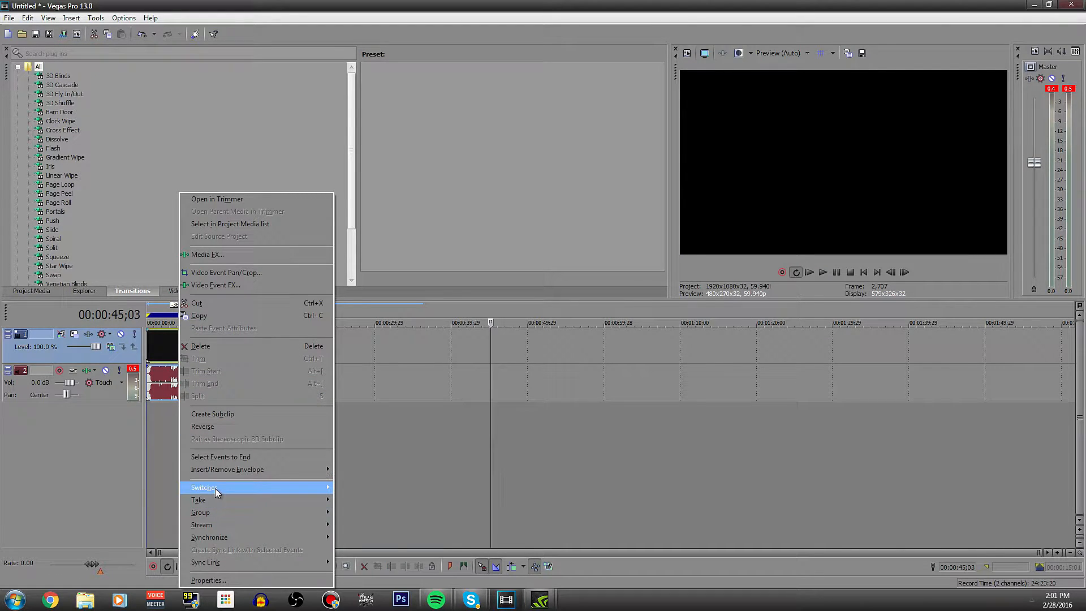
pyautogui.moveTo(215, 487)
pyautogui.click(368, 561)
# Step: Review the video clip's switches once more, leaving Smart Resample chosen
pyautogui.click(369, 430)
pyautogui.rightClick(201, 352)
pyautogui.moveTo(264, 495)
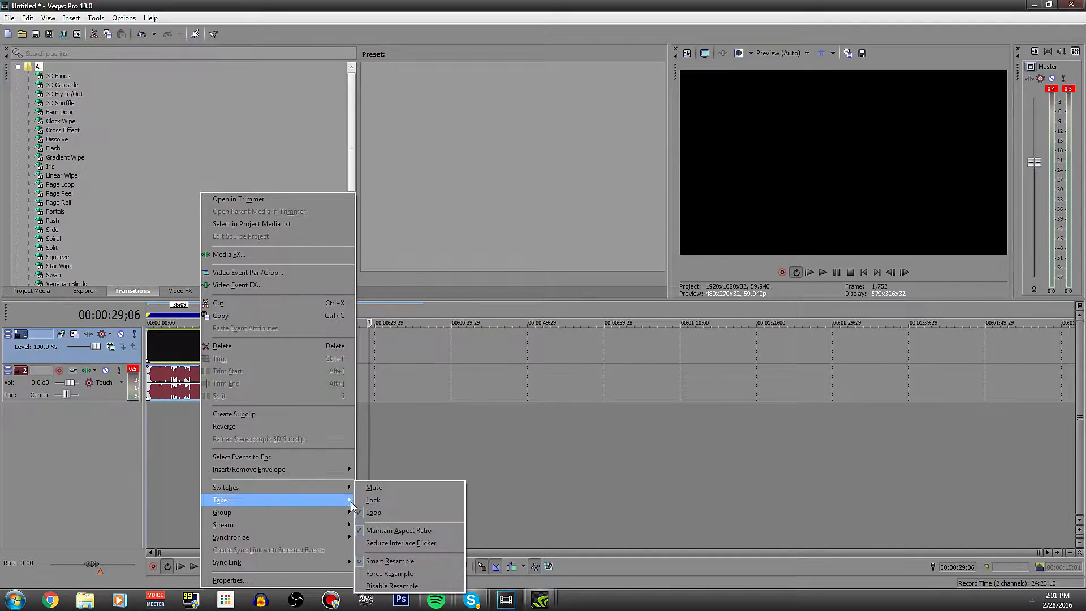
pyautogui.click(395, 561)
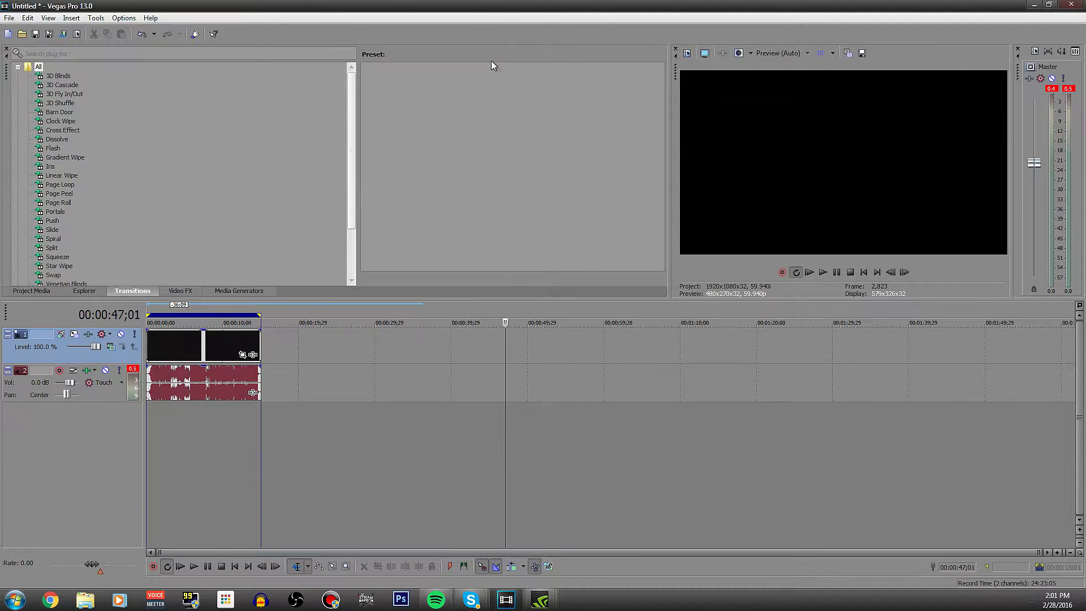
# Step: Name the project's video template YT and keep the frame rate at 59.940 (Double NTSC) in the project properties
pyautogui.click(686, 55)
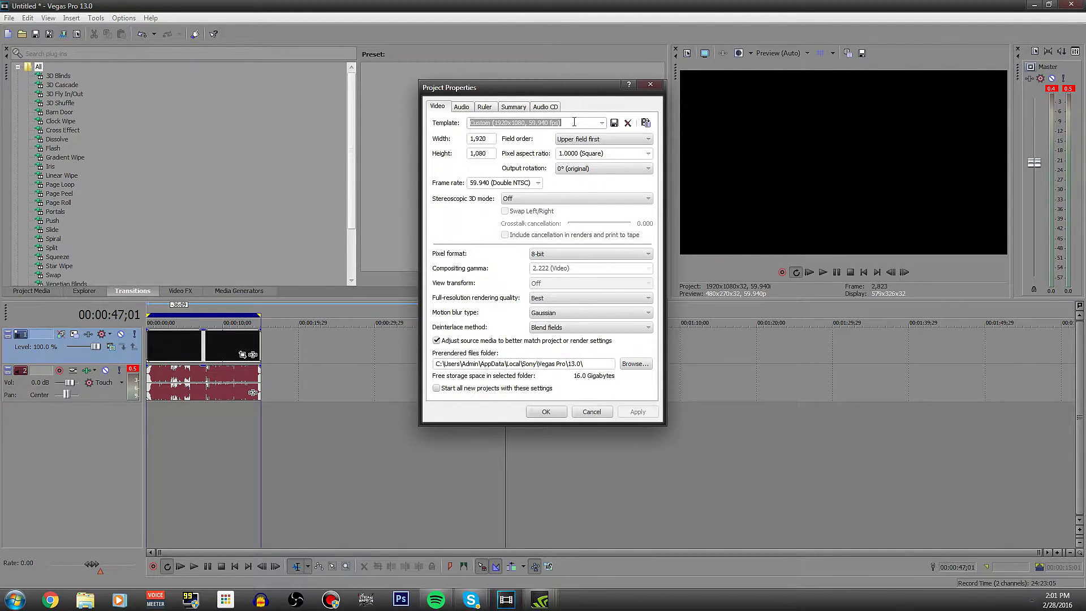
pyautogui.write('YT')
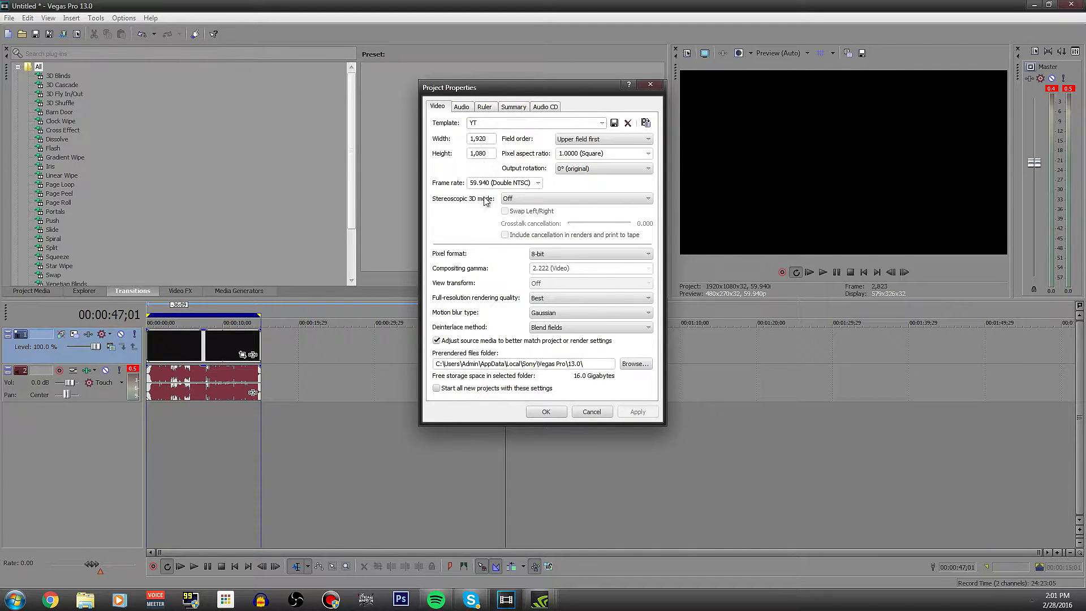
pyautogui.click(538, 183)
pyautogui.click(538, 185)
pyautogui.click(539, 184)
pyautogui.click(530, 183)
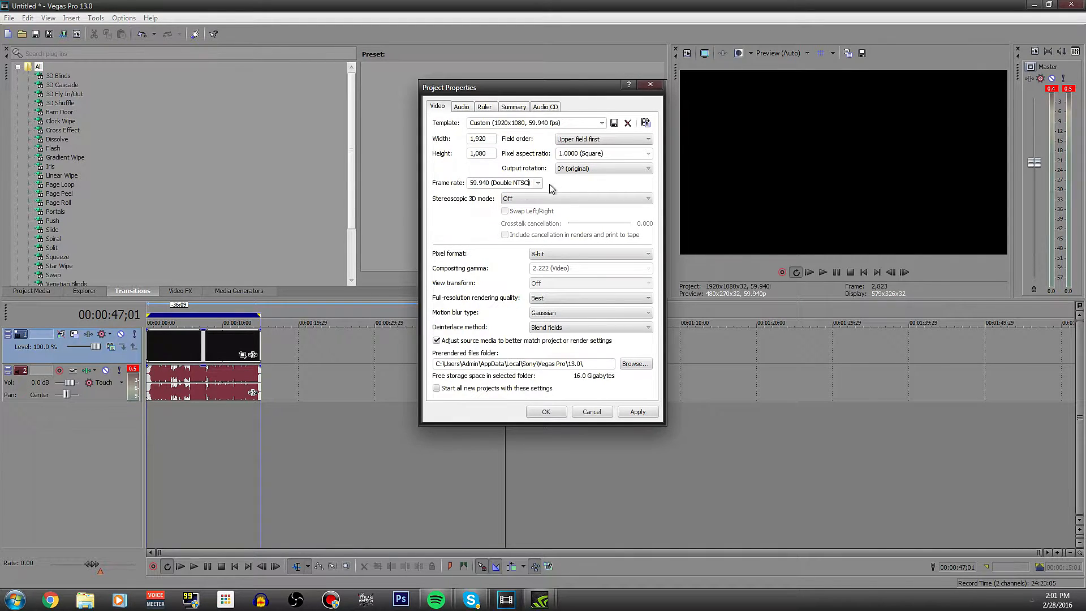
# Step: Keep 8-bit pixel format and Best full-resolution rendering quality, enable these settings for all new projects, and dismiss the project properties
pyautogui.click(539, 254)
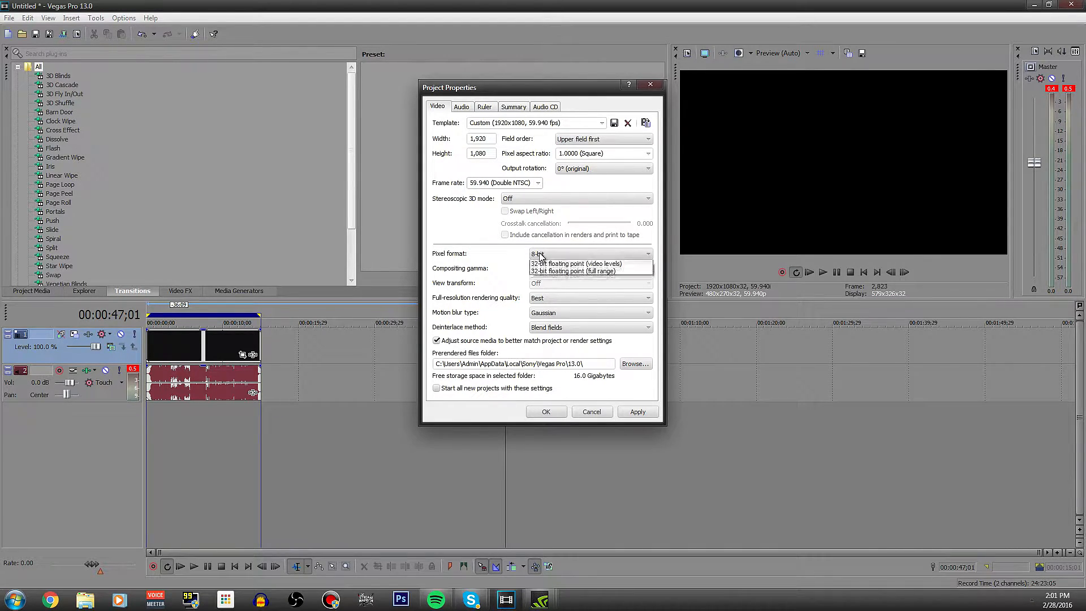
pyautogui.click(539, 254)
pyautogui.click(542, 298)
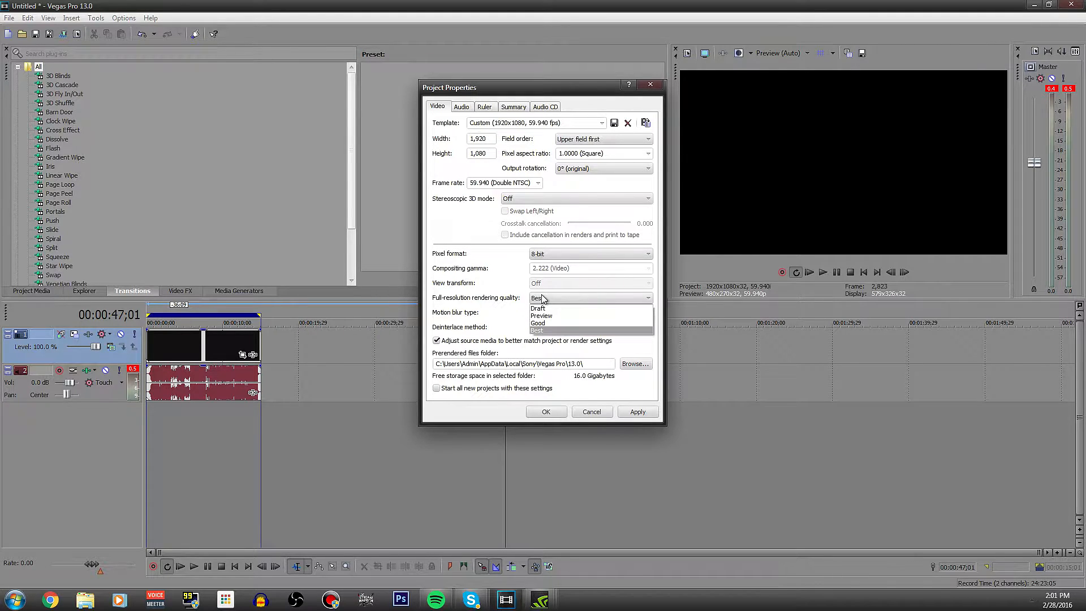
pyautogui.click(543, 299)
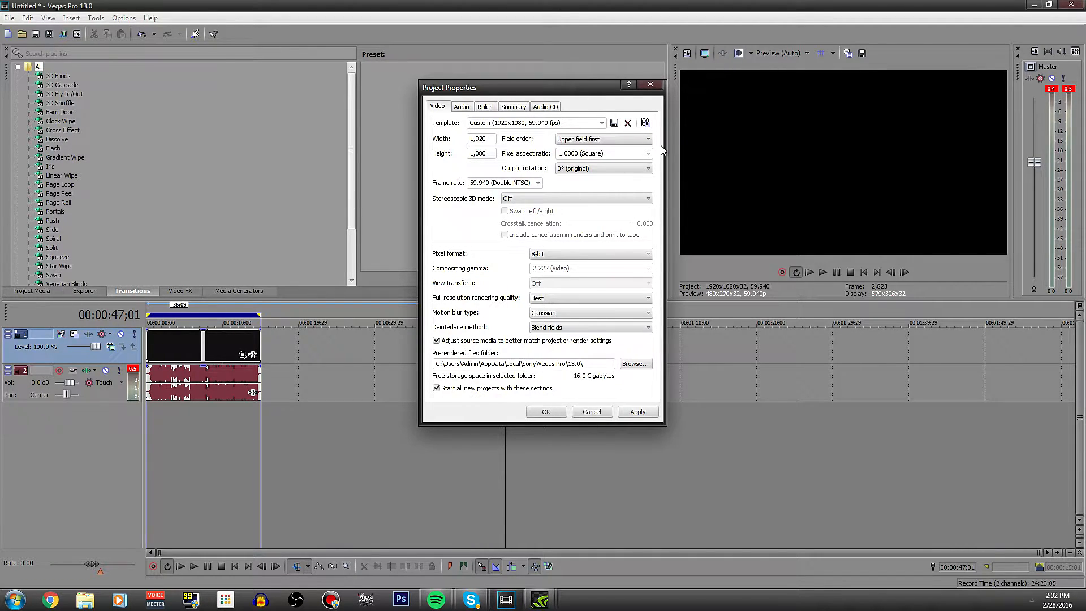
pyautogui.click(651, 84)
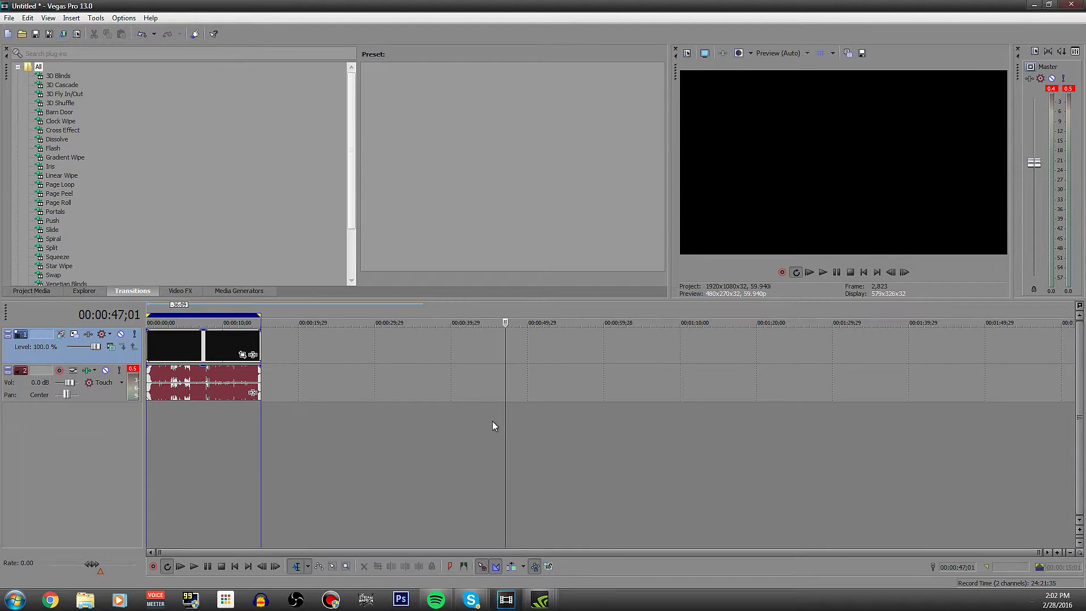
# Step: Select the timeline from its start to about 00:00:06;24 and extend the loop region to the clip's end
pyautogui.moveTo(505, 425); pyautogui.dragTo(107, 429)
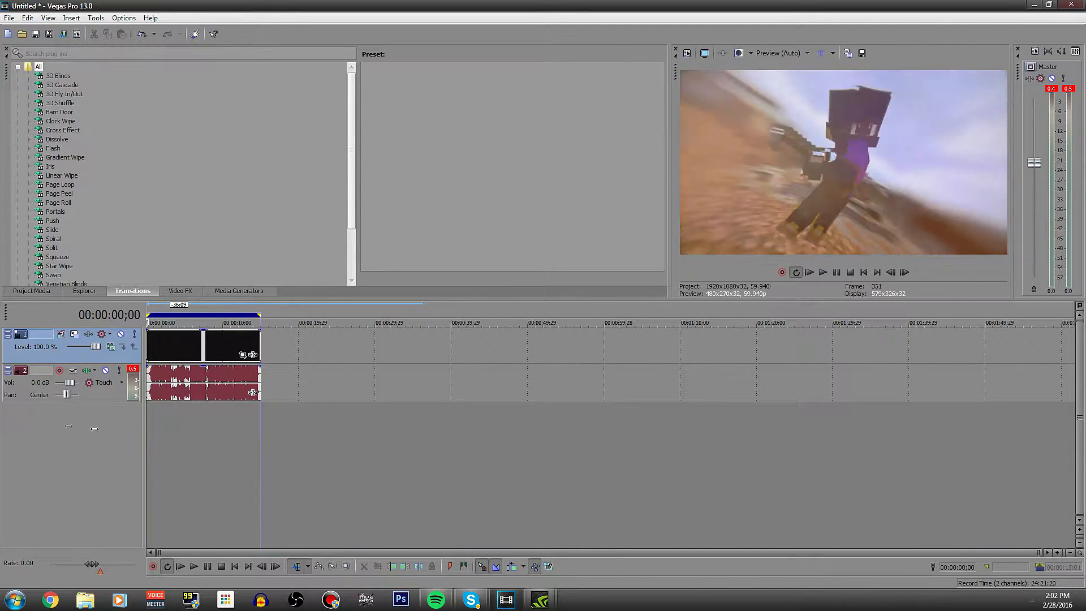
pyautogui.moveTo(198, 457); pyautogui.dragTo(5, 441)
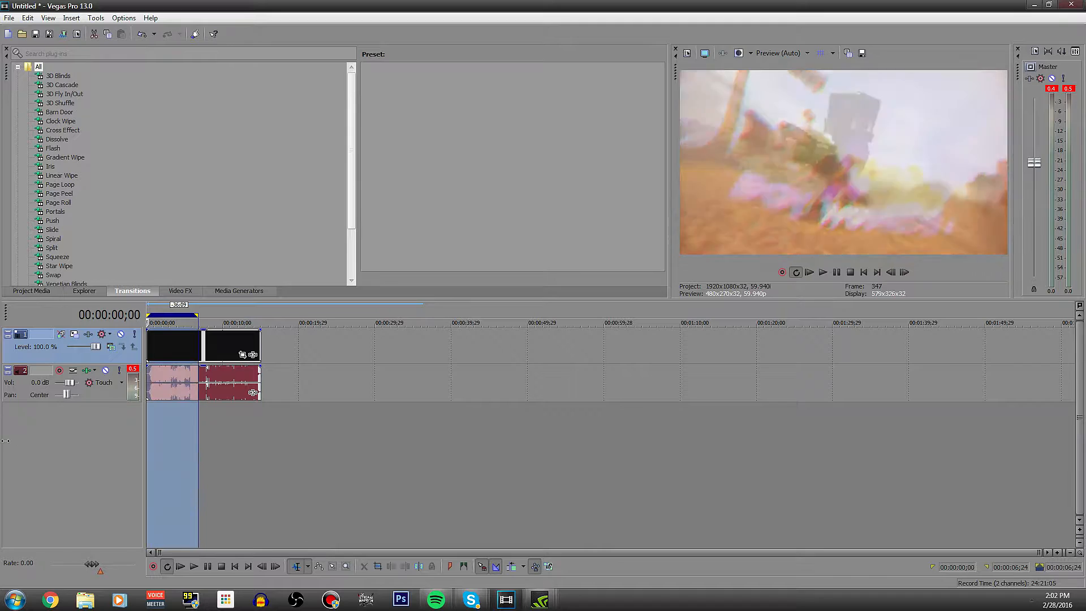
pyautogui.moveTo(197, 314); pyautogui.dragTo(259, 318)
pyautogui.click(303, 470)
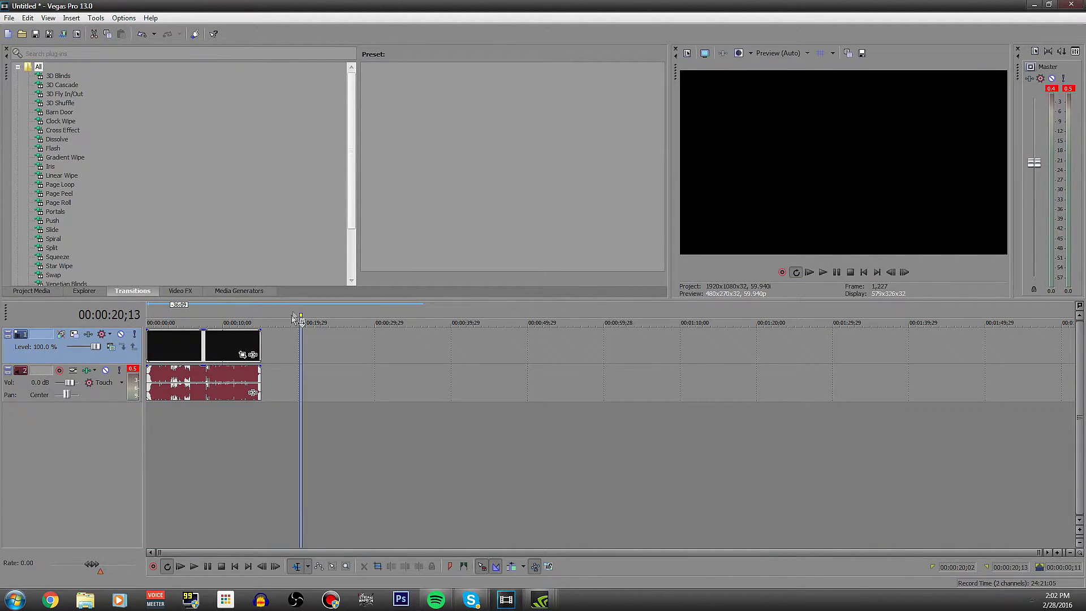
# Step: Add a short fade-in at the start of the video clip
pyautogui.scroll(6, 210, 345)
pyautogui.scroll(-3, 203, 350)
pyautogui.scroll(4, 168, 345)
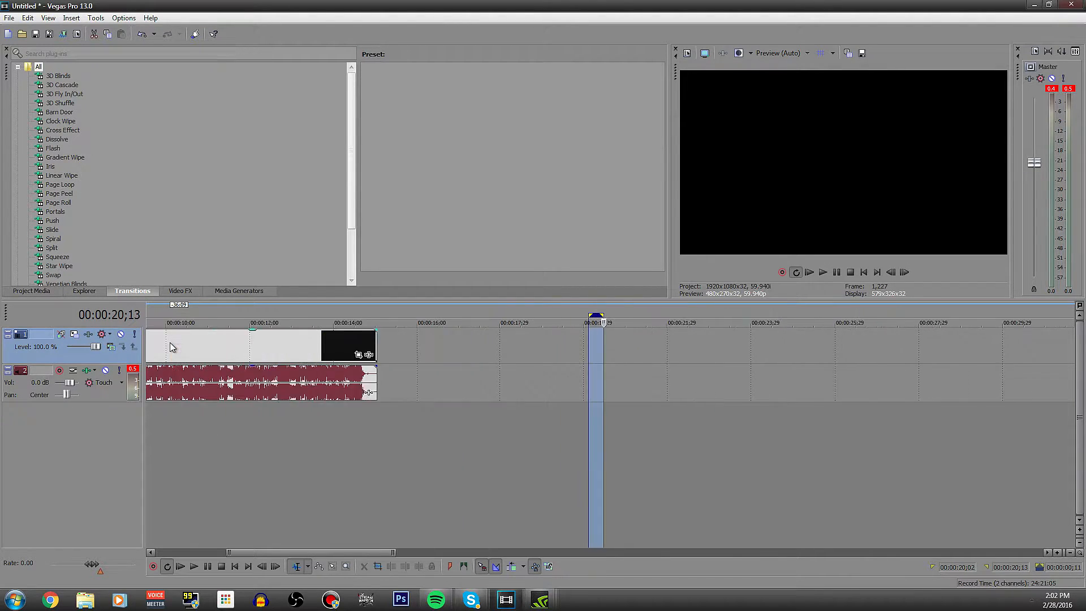
pyautogui.moveTo(316, 553); pyautogui.dragTo(212, 553)
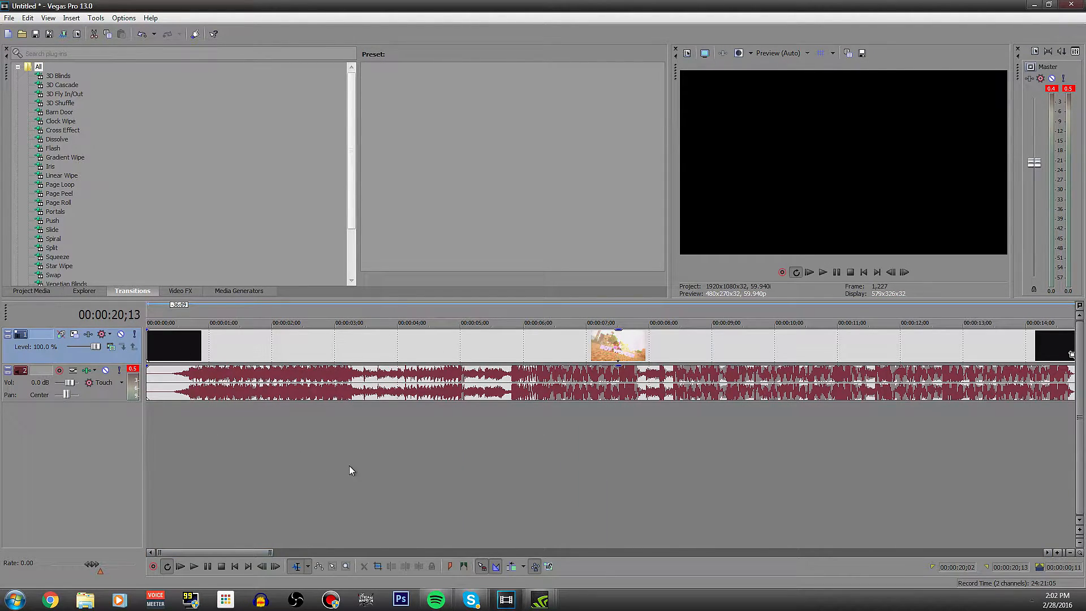
pyautogui.scroll(4, 348, 467)
pyautogui.scroll(-4, 350, 461)
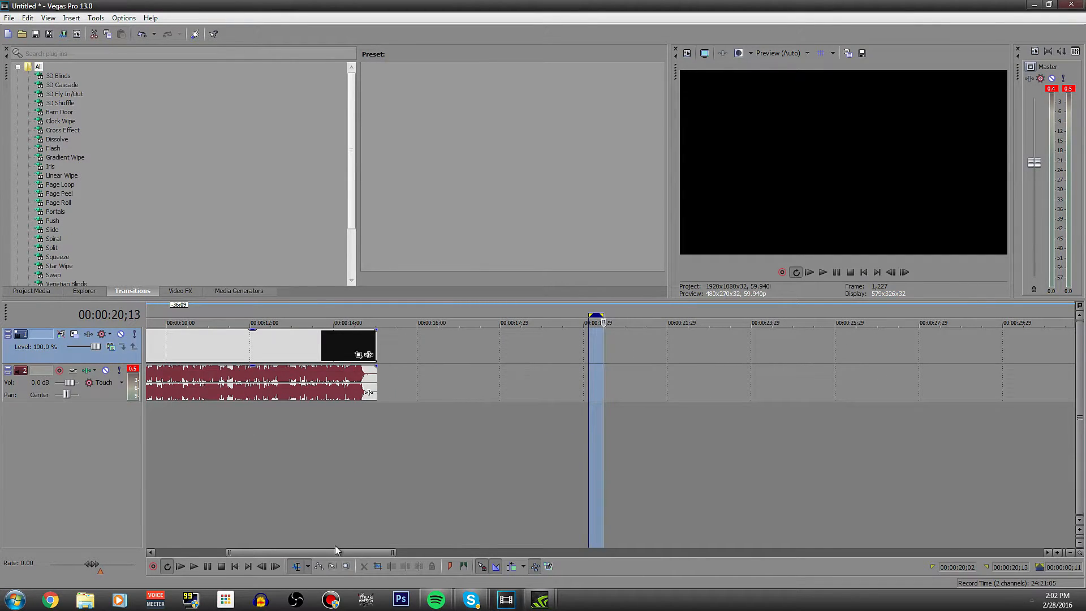
pyautogui.moveTo(335, 549); pyautogui.dragTo(190, 508)
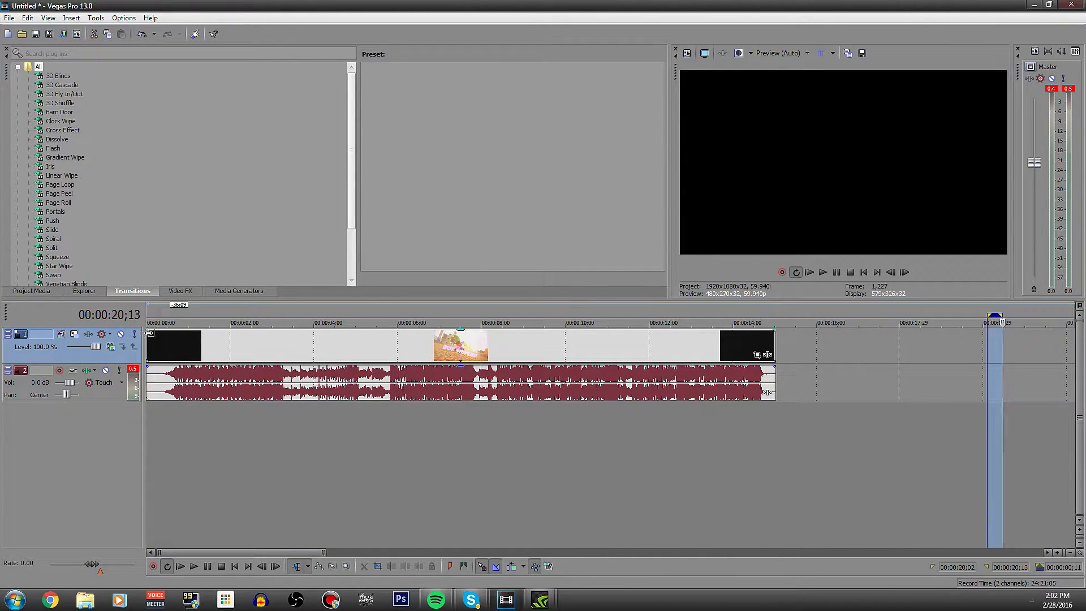
pyautogui.moveTo(146, 331); pyautogui.dragTo(180, 330)
pyautogui.click(206, 341)
# Step: Play the opening of the clip from the start of the timeline to preview the fade-in
pyautogui.hotkey('ctrl', 'Home')
pyautogui.click(823, 274)
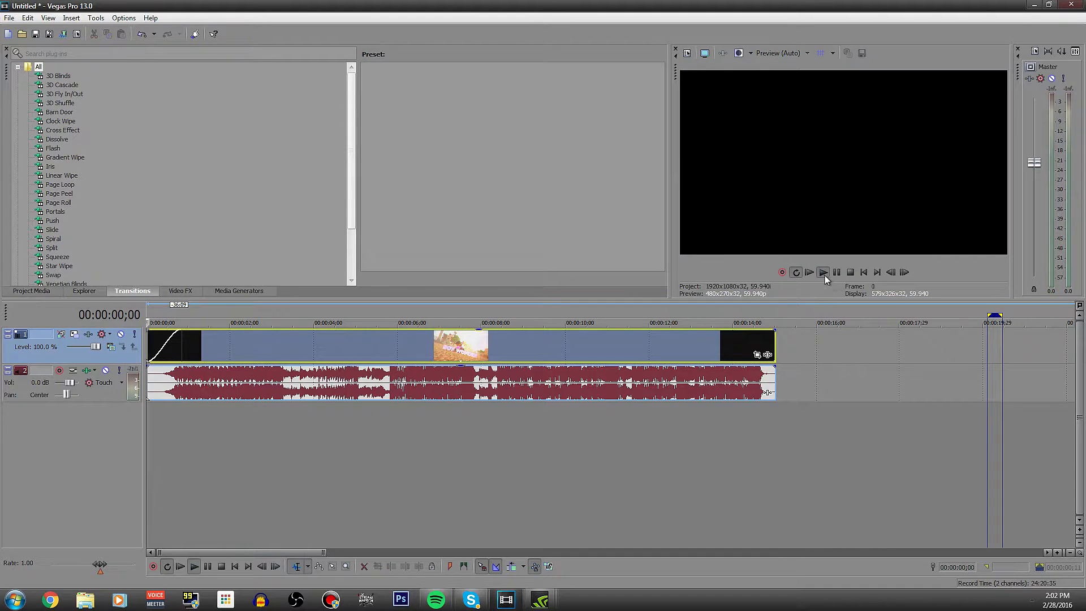
pyautogui.click(838, 274)
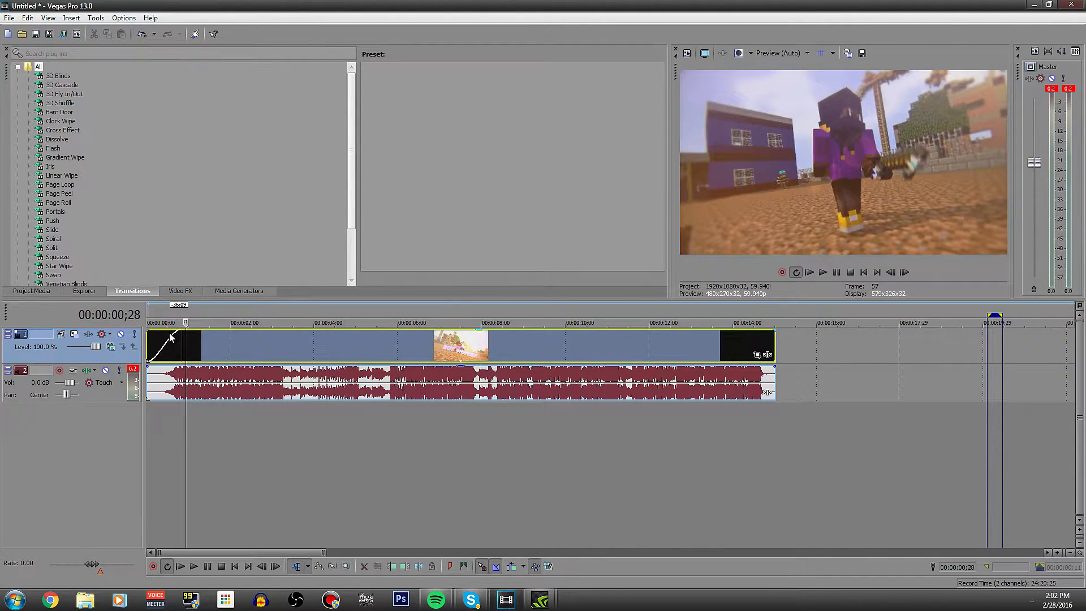
# Step: Lengthen the video clip's fade-in to about 3 seconds and preview it
pyautogui.moveTo(178, 335); pyautogui.dragTo(282, 330)
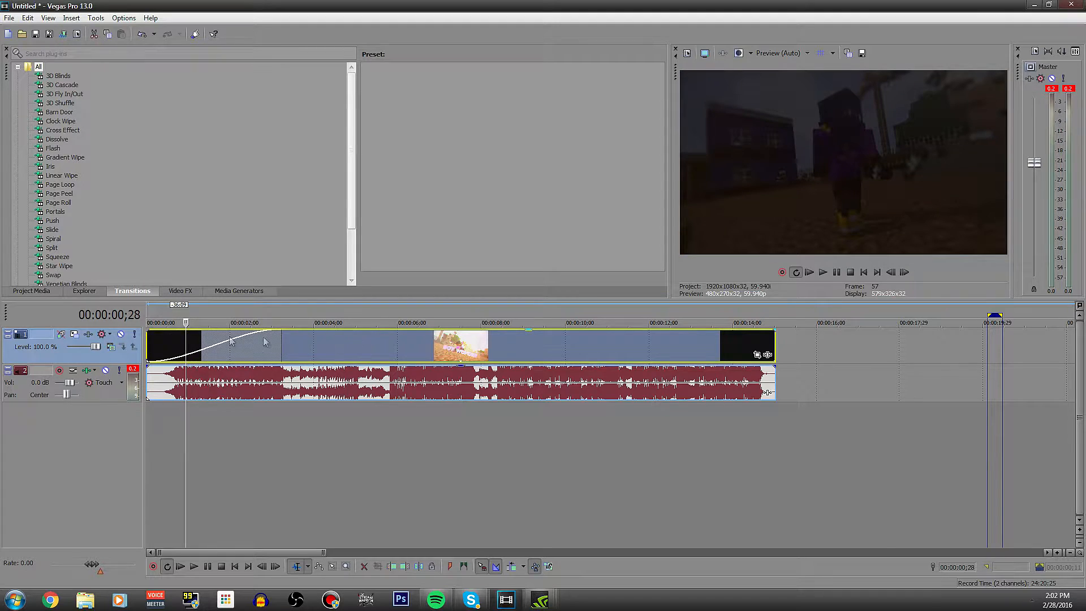
pyautogui.click(823, 272)
pyautogui.click(837, 272)
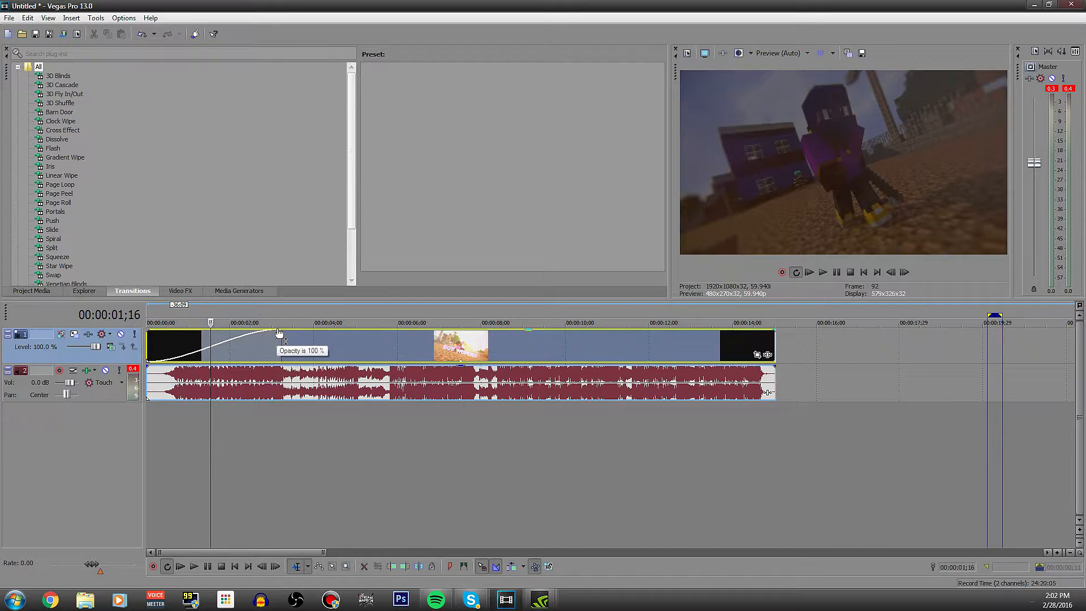
# Step: Remove the fade-in from the start of the video clip
pyautogui.moveTo(275, 334); pyautogui.dragTo(148, 333)
pyautogui.scroll(-6, 325, 399)
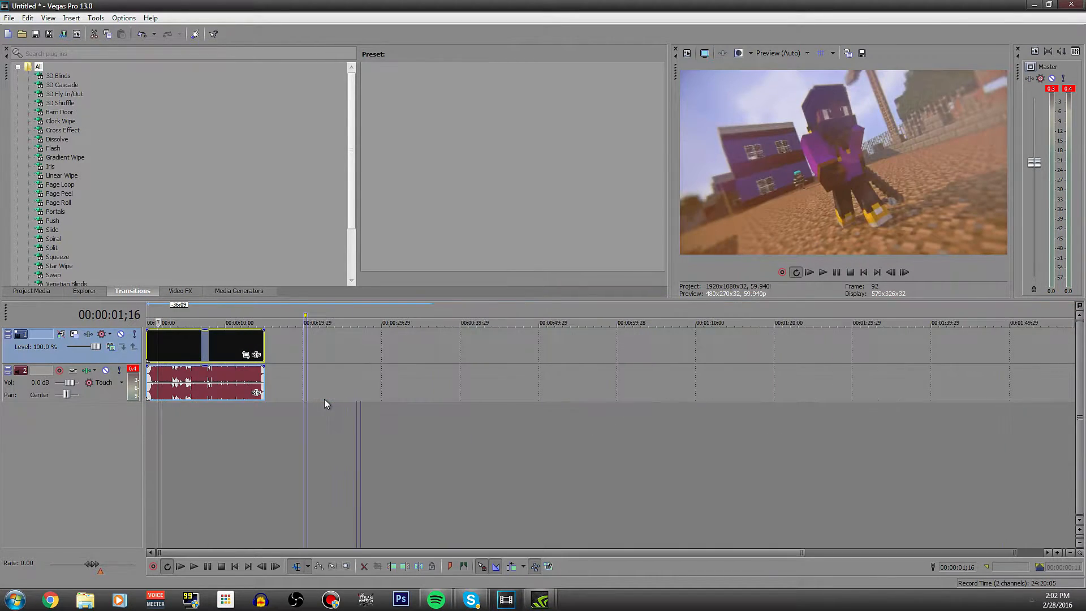
pyautogui.click(354, 385)
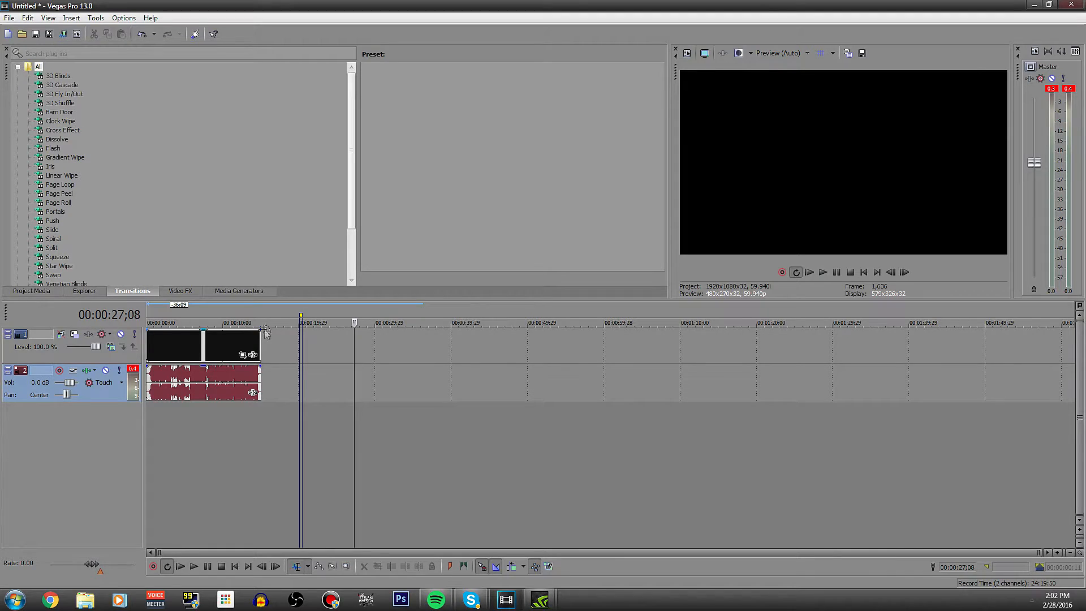
# Step: Set the loop region to span the whole clip, from the timeline's start to the clip's end
pyautogui.moveTo(301, 315); pyautogui.dragTo(147, 315)
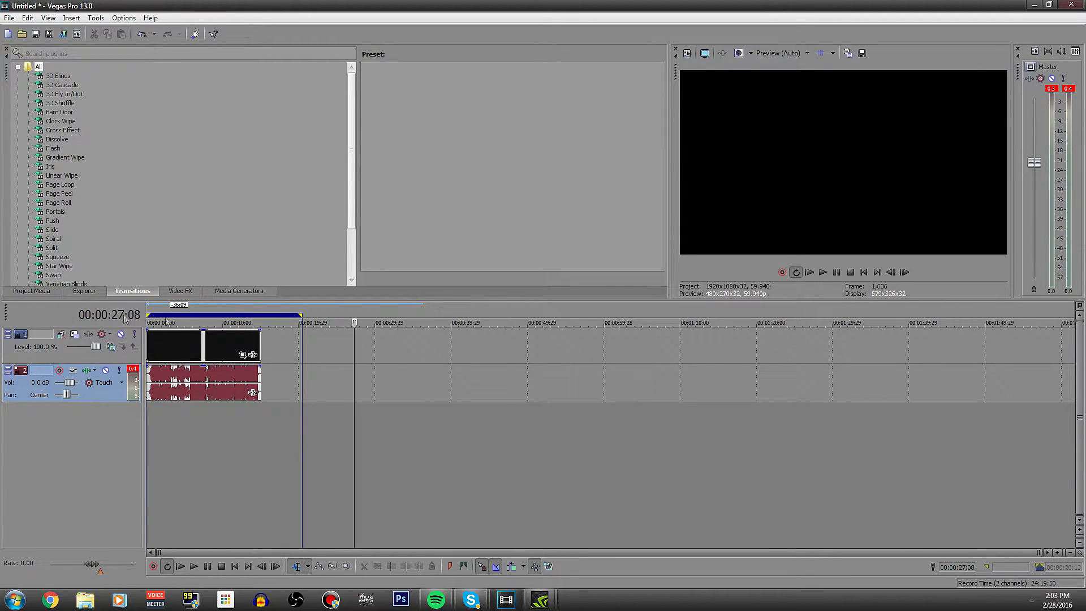
pyautogui.click(300, 315)
pyautogui.moveTo(300, 316); pyautogui.dragTo(261, 315)
pyautogui.click(8, 18)
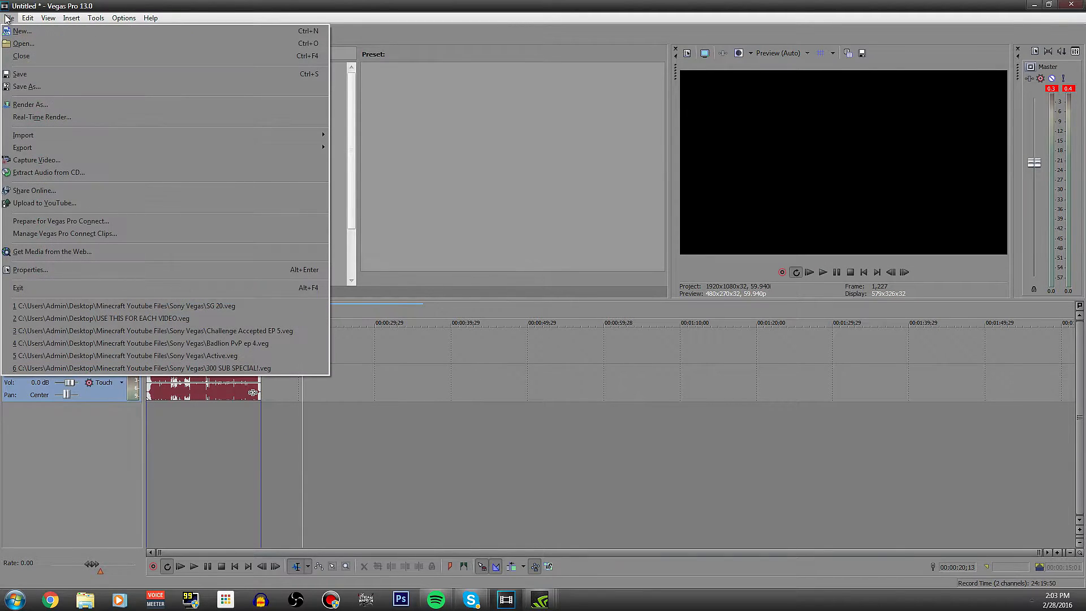
pyautogui.click(42, 90)
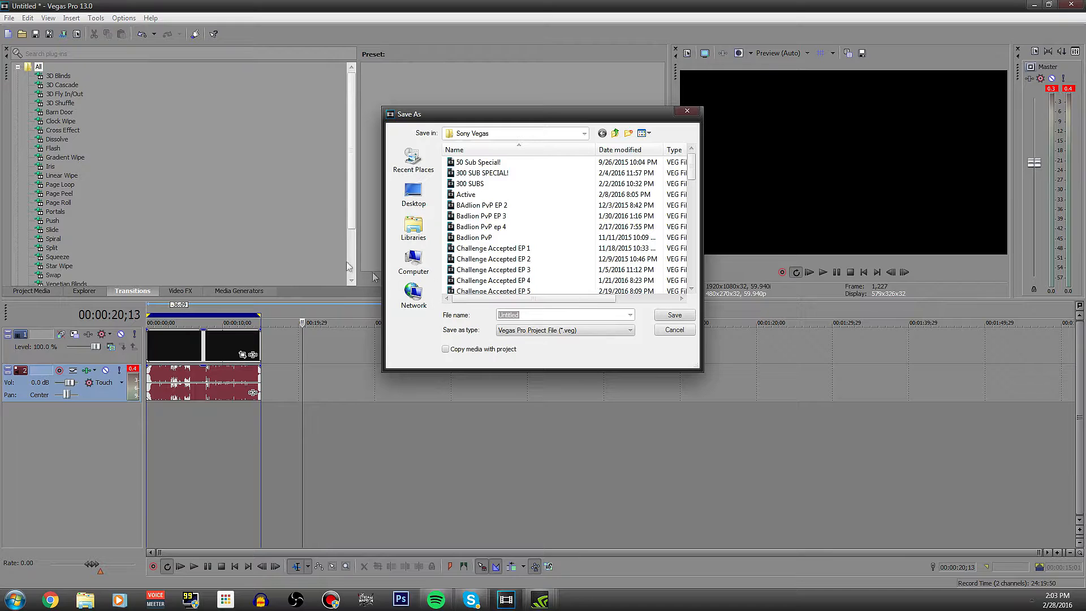
pyautogui.click(697, 112)
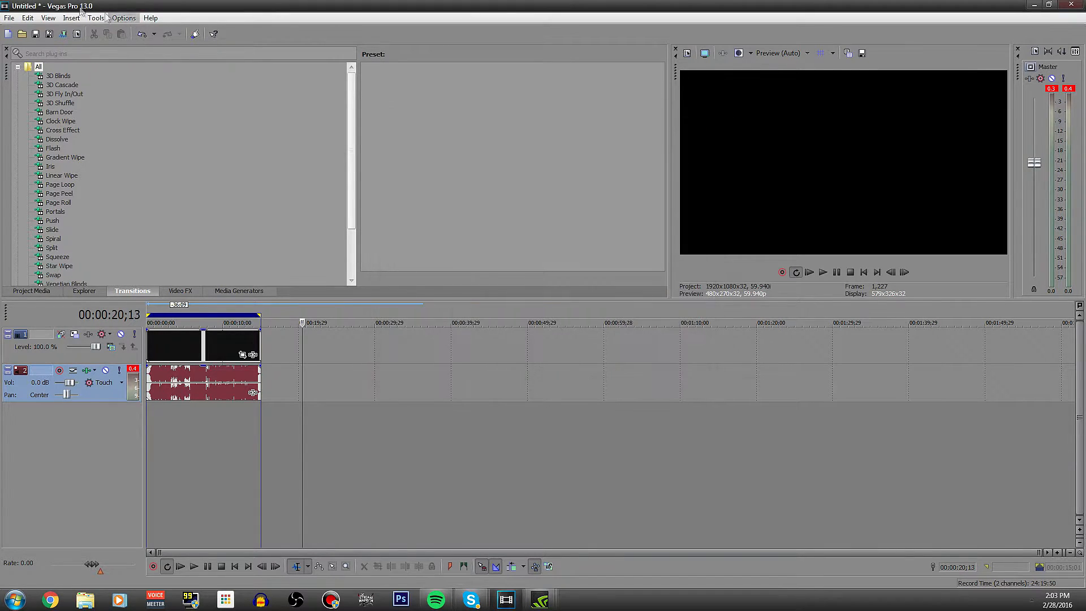
# Step: Start rendering the project to a file and list all output formats instead of only the favorites
pyautogui.click(9, 19)
pyautogui.click(59, 108)
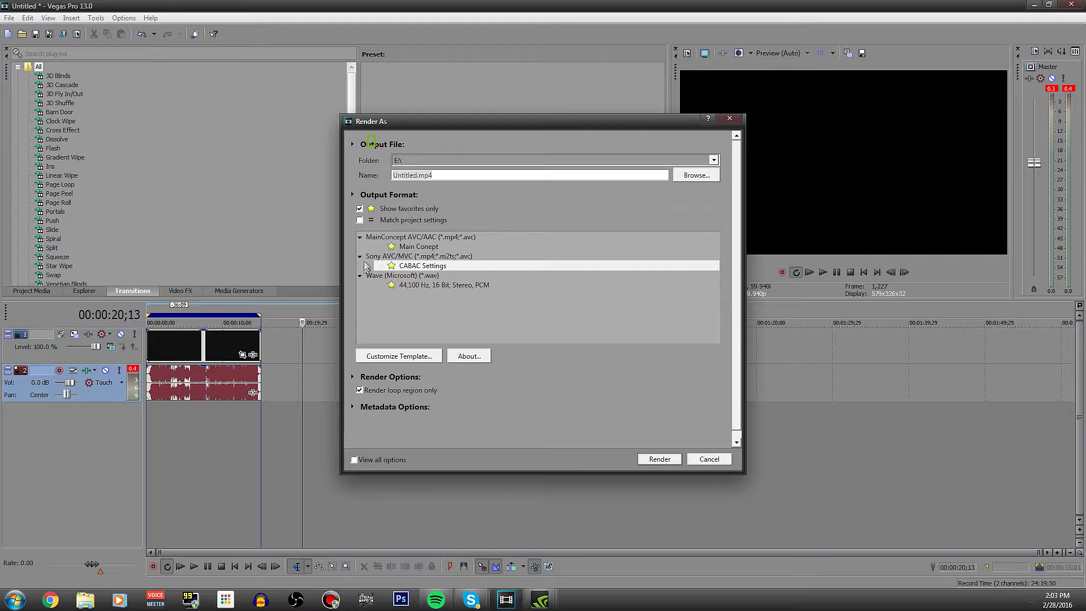
pyautogui.click(360, 209)
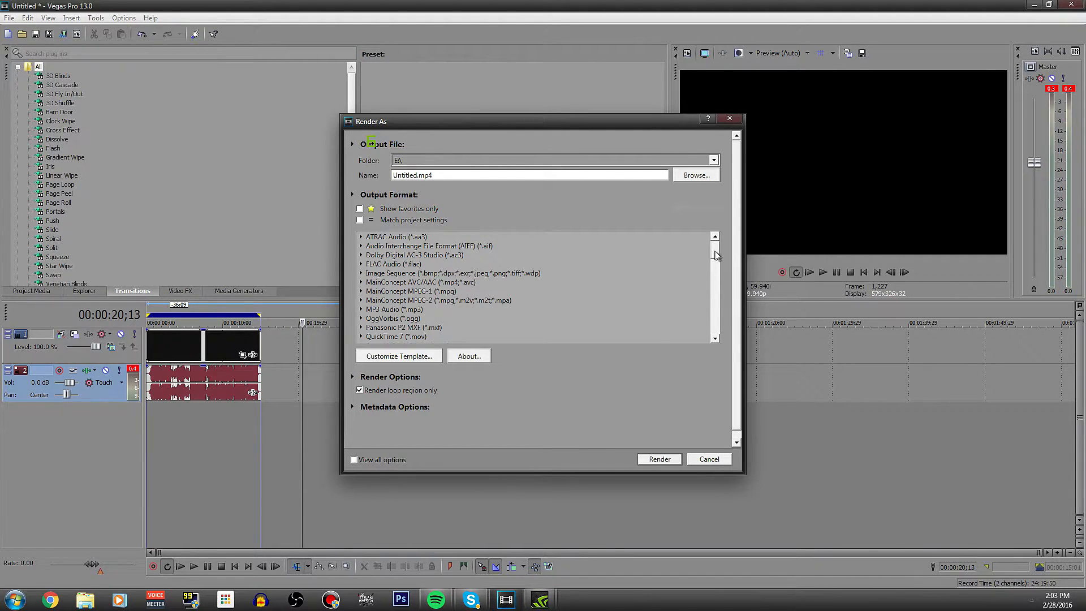
# Step: Choose the Internet 1920x1080-30p template under Sony AVC/MVC as the render format
pyautogui.moveTo(715, 255); pyautogui.dragTo(717, 269)
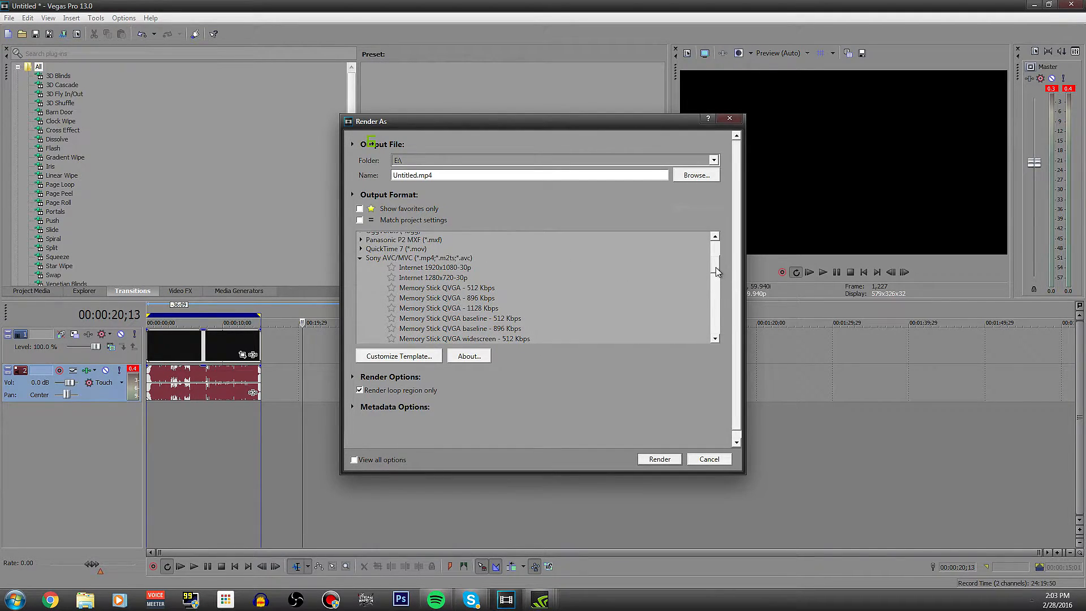
pyautogui.moveTo(716, 267); pyautogui.dragTo(720, 269)
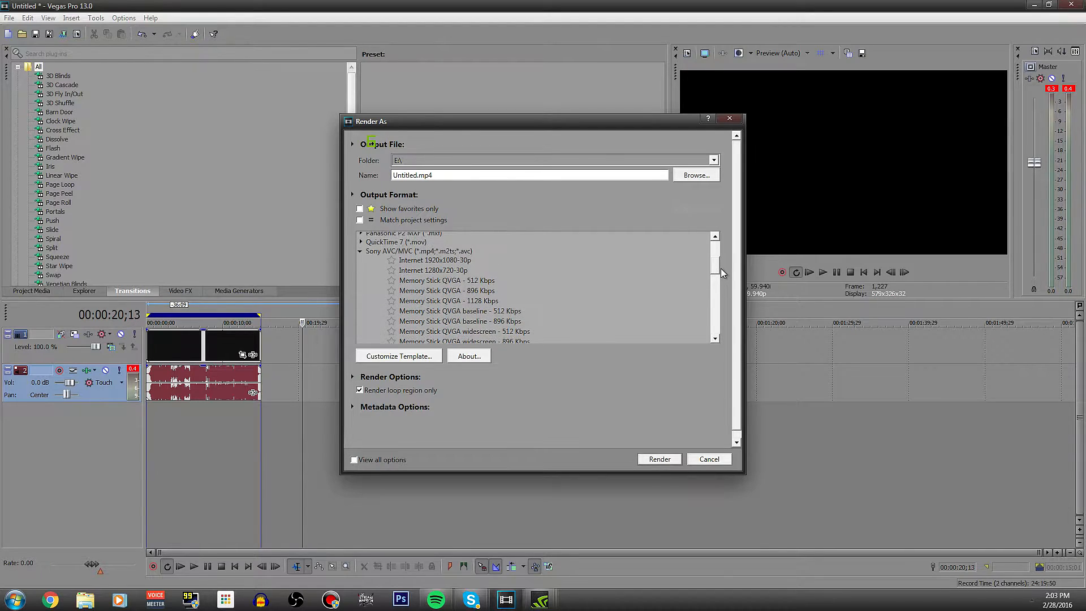
pyautogui.click(360, 251)
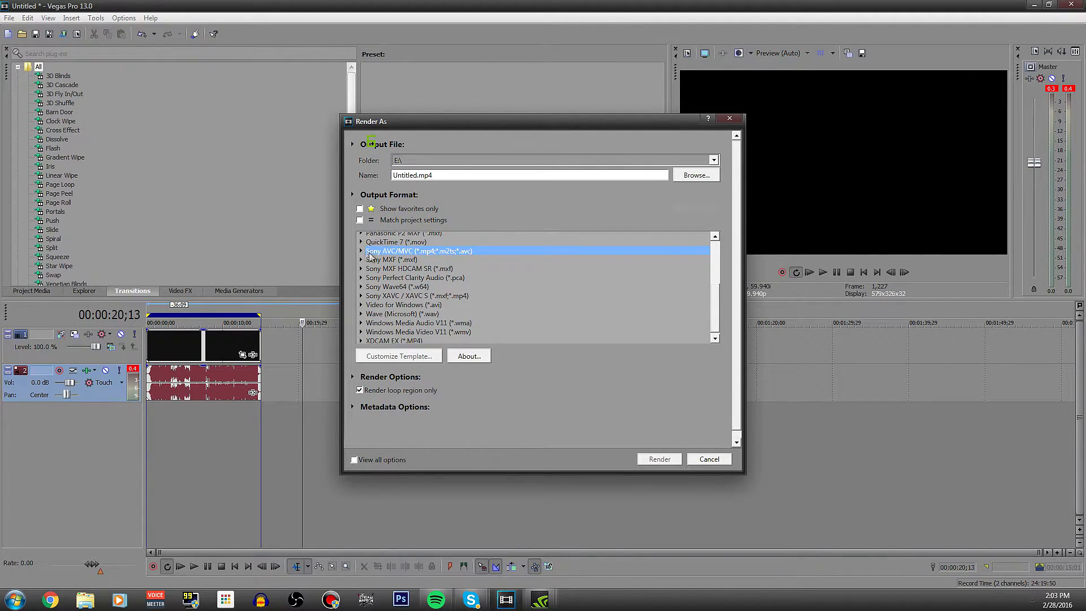
pyautogui.click(360, 251)
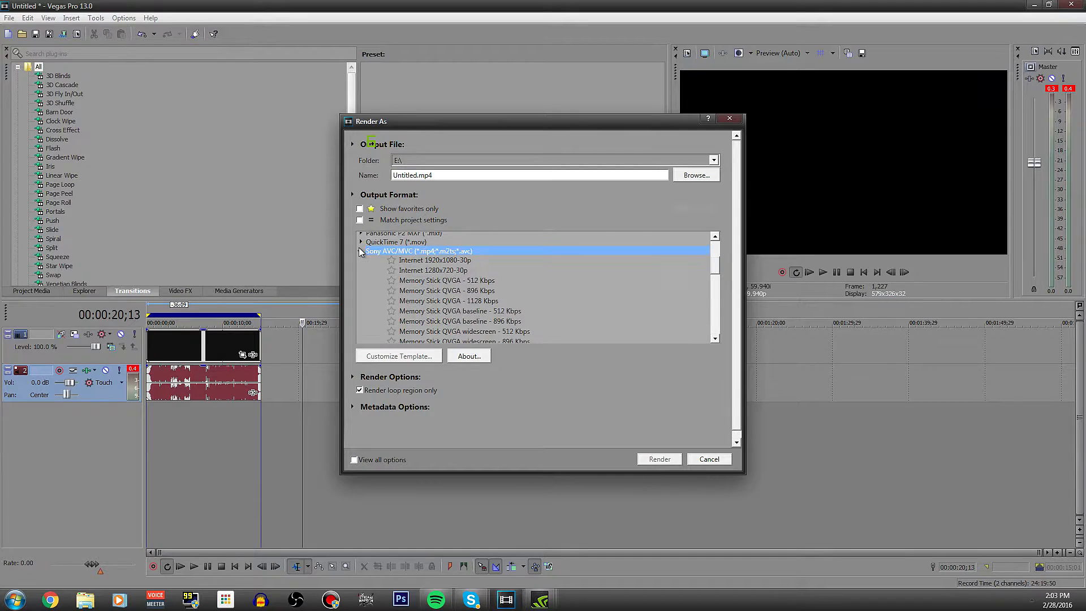
pyautogui.click(410, 262)
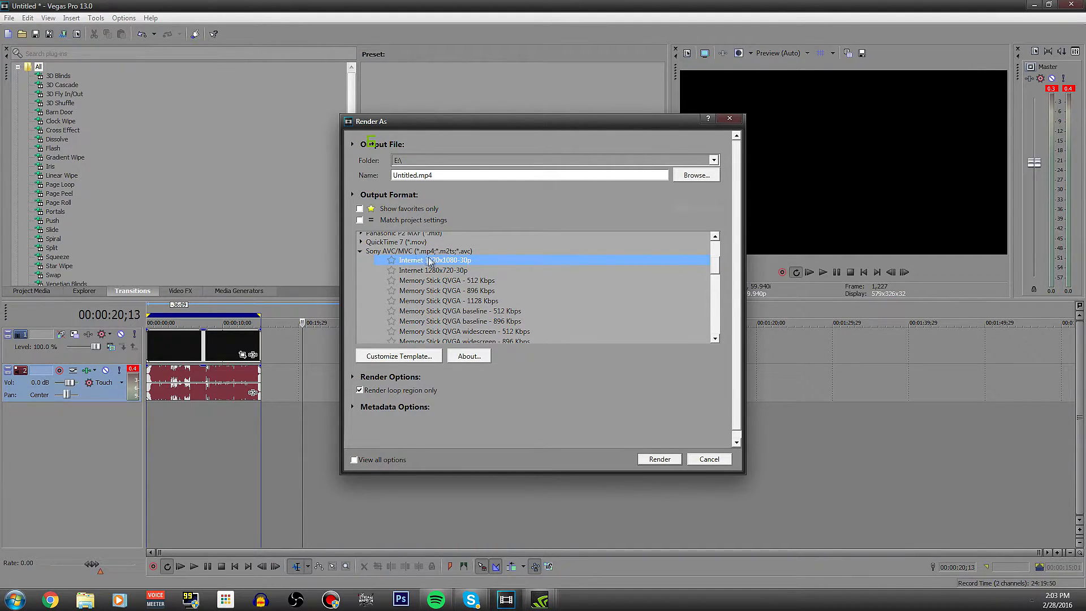
# Step: Customize the chosen render template, naming it YT and using the High definition (1920x1080) frame size
pyautogui.click(414, 356)
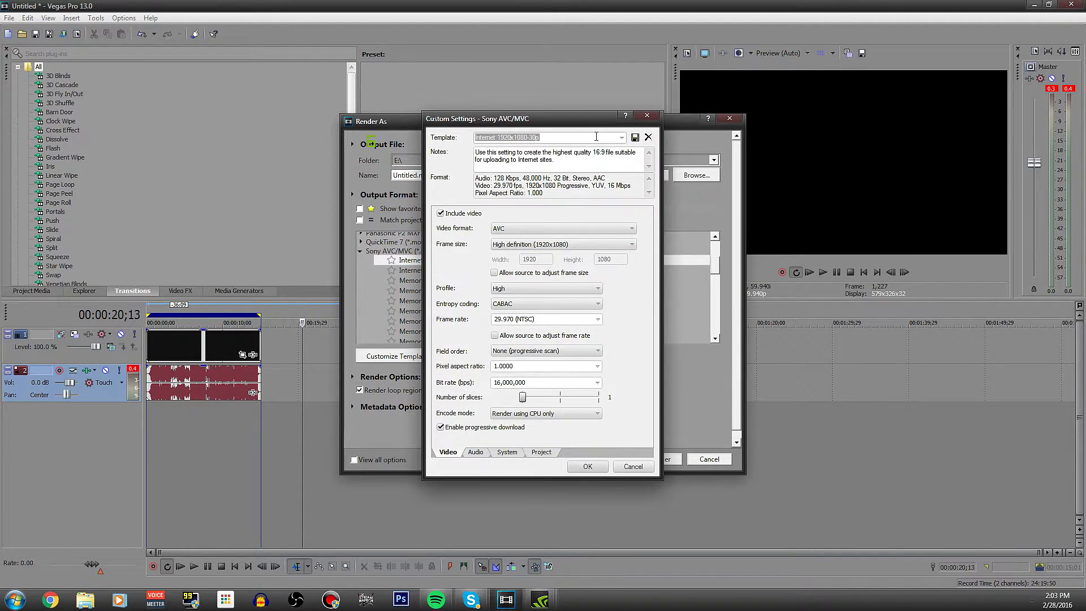
pyautogui.write('YT')
pyautogui.click(547, 244)
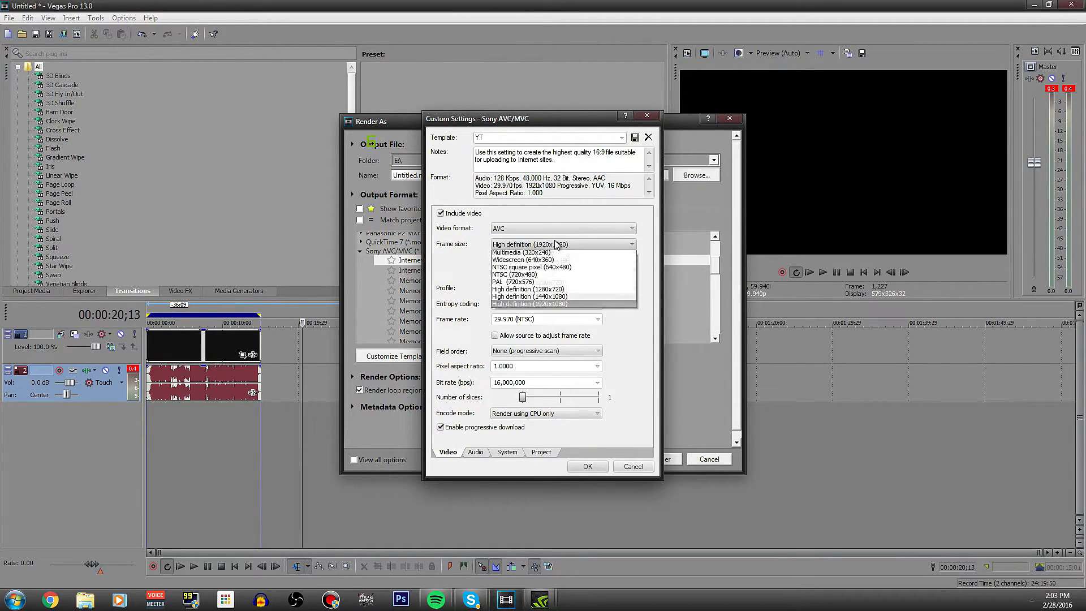
pyautogui.click(552, 314)
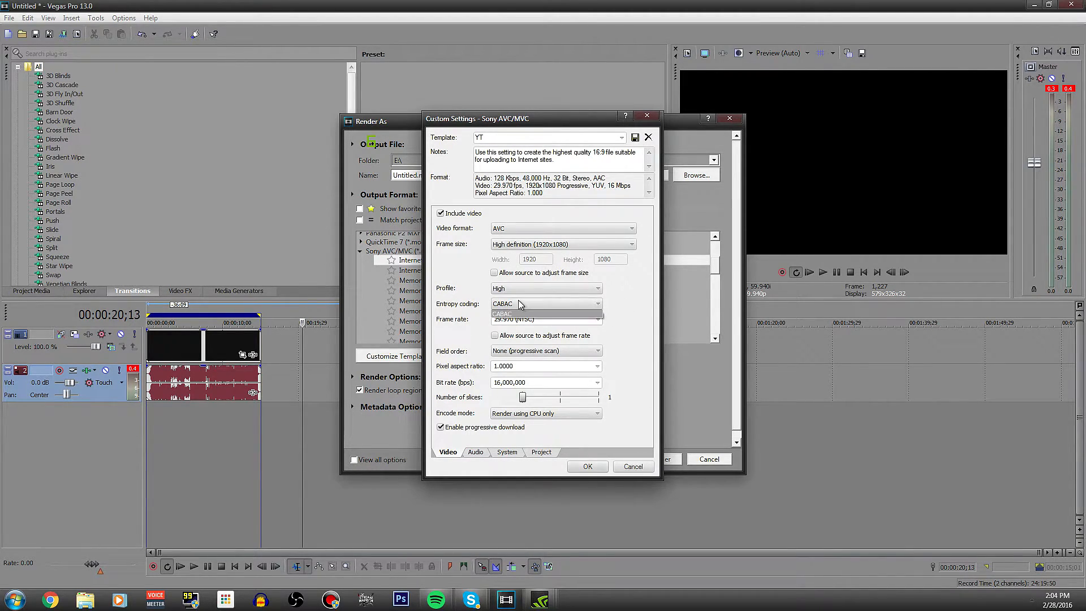
# Step: Set the template's frame rate to 59.940 (Double NTSC) and allow the source to adjust the frame rate
pyautogui.click(598, 320)
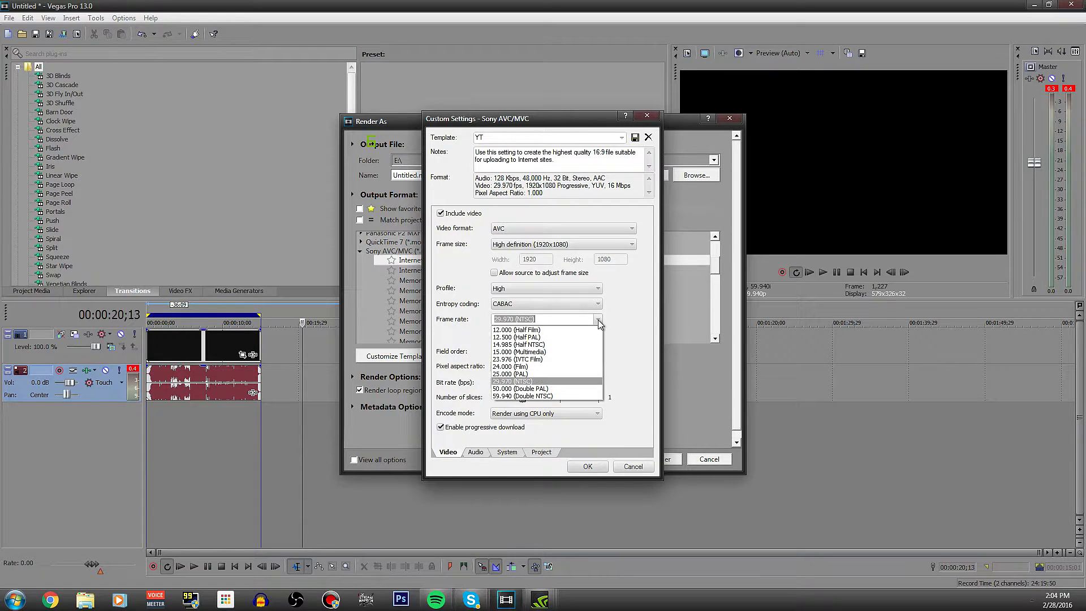
pyautogui.click(583, 389)
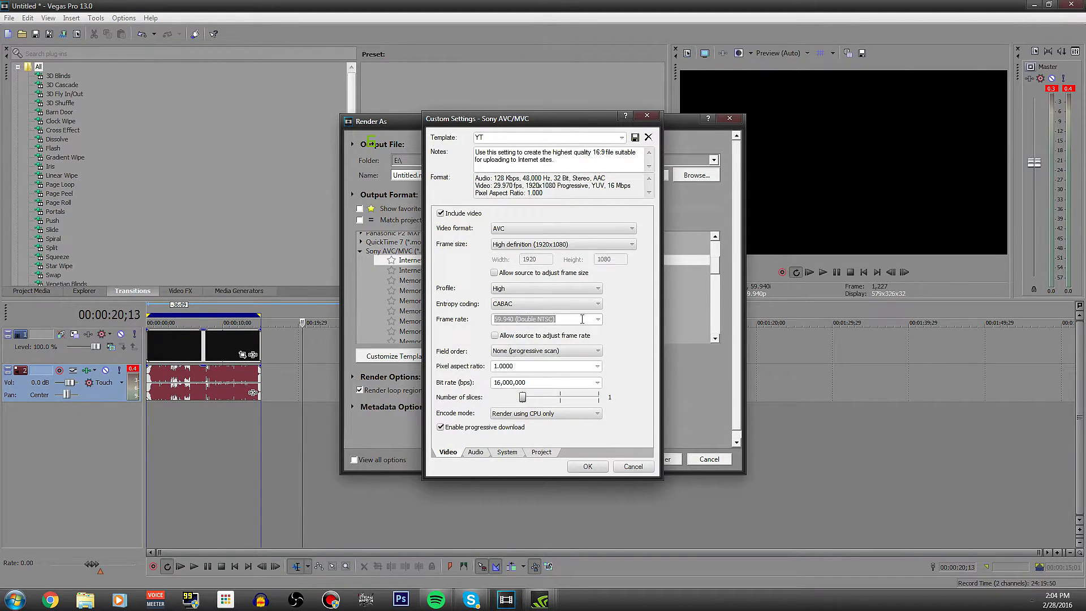
pyautogui.click(583, 319)
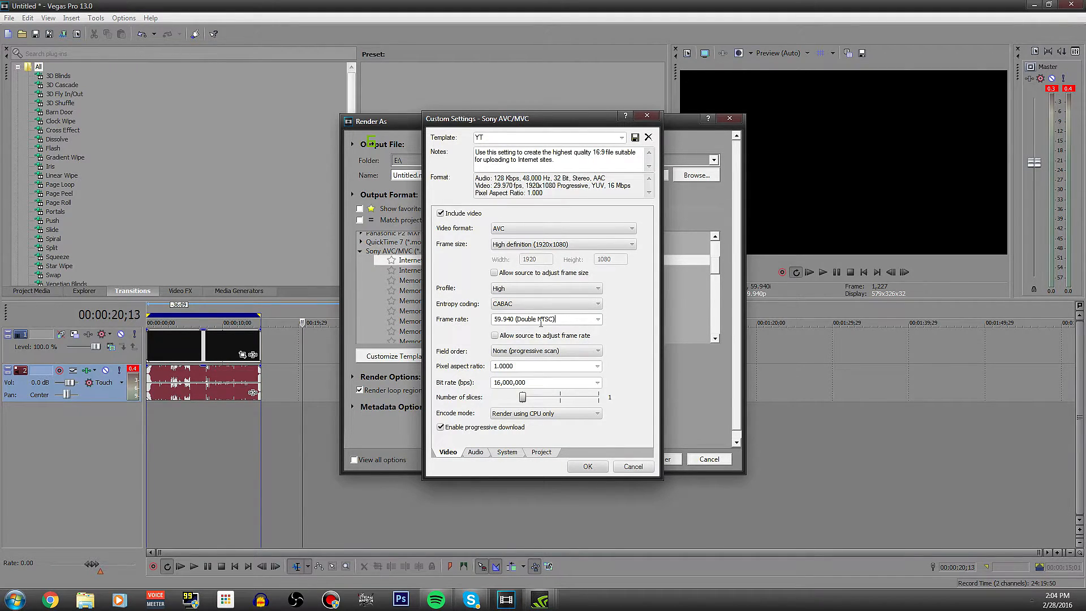
pyautogui.click(598, 319)
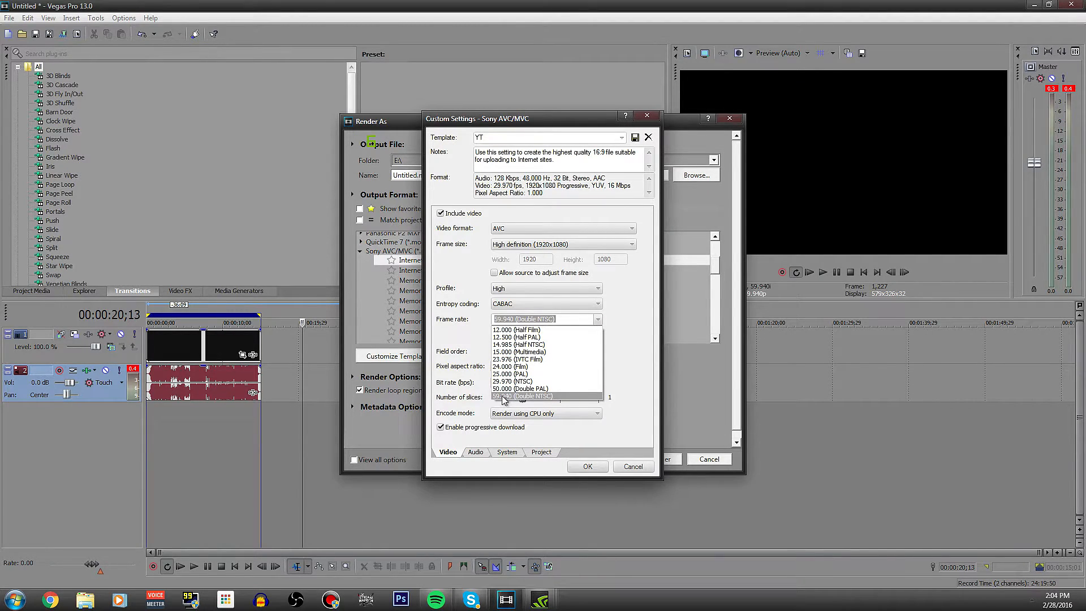
pyautogui.click(506, 396)
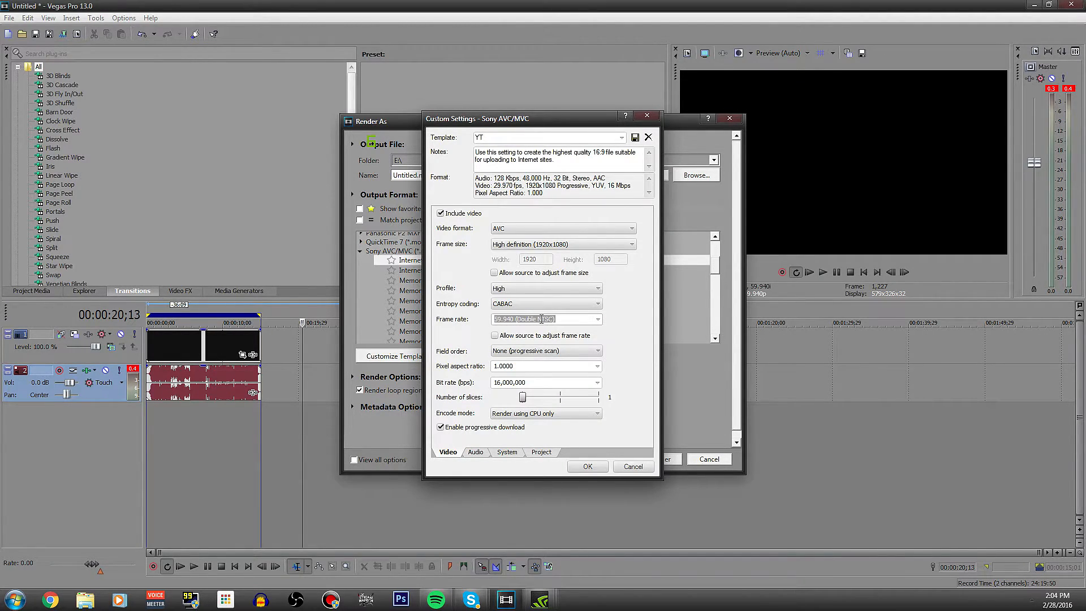
pyautogui.click(598, 319)
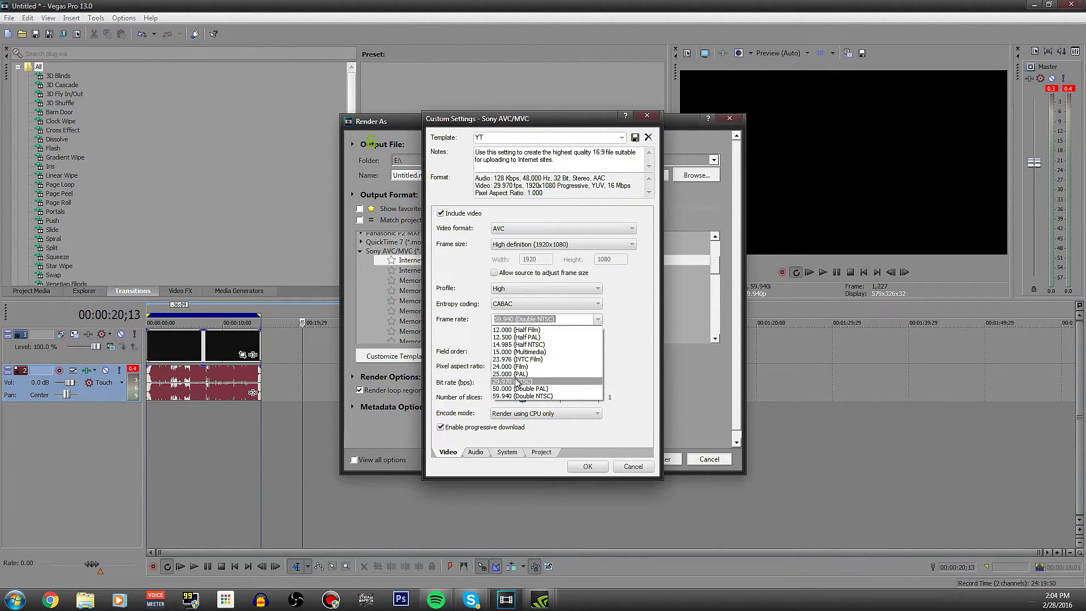
pyautogui.click(598, 319)
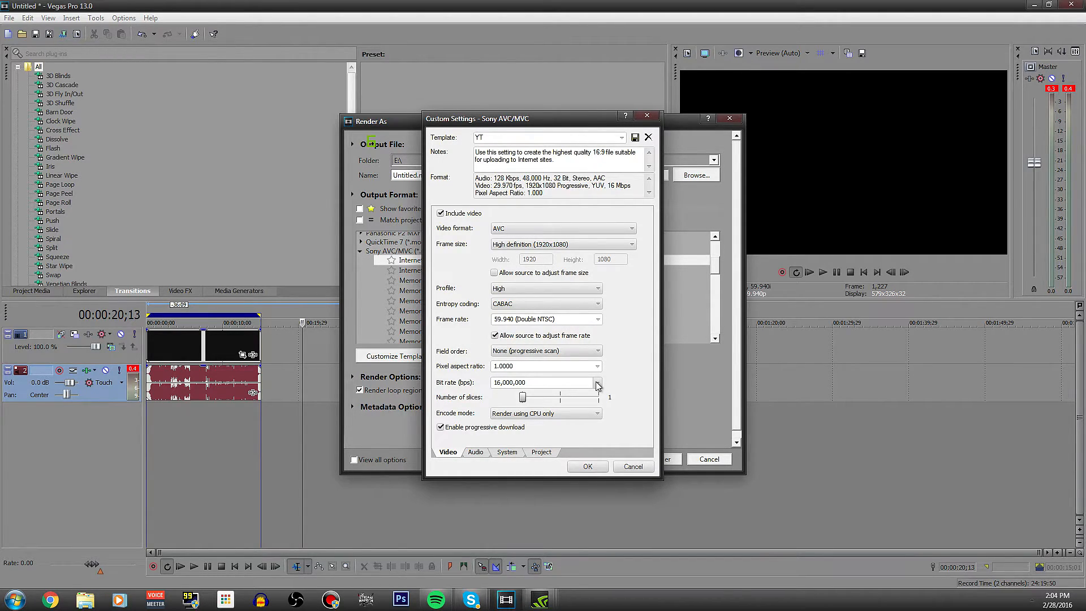
# Step: Set the template's video bit rate to 25,999,360 bps
pyautogui.click(598, 386)
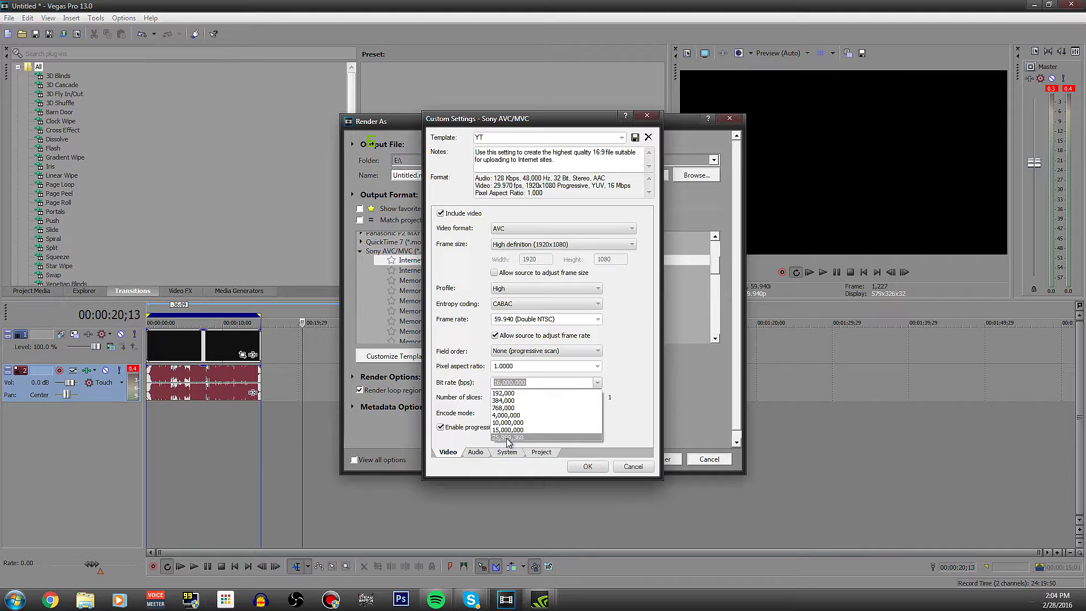
pyautogui.click(508, 437)
pyautogui.click(539, 383)
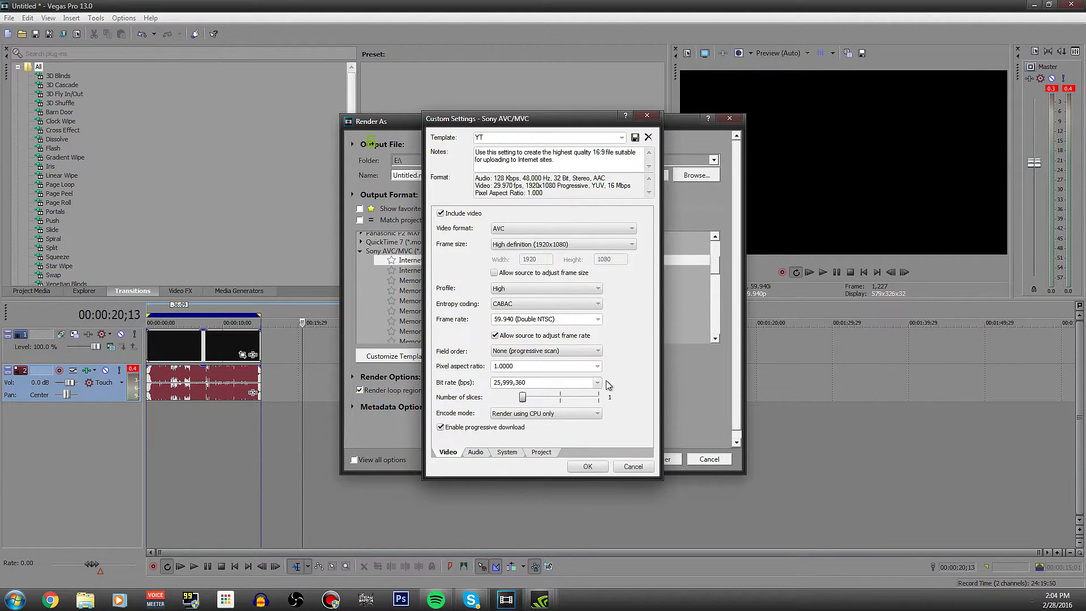
pyautogui.click(598, 385)
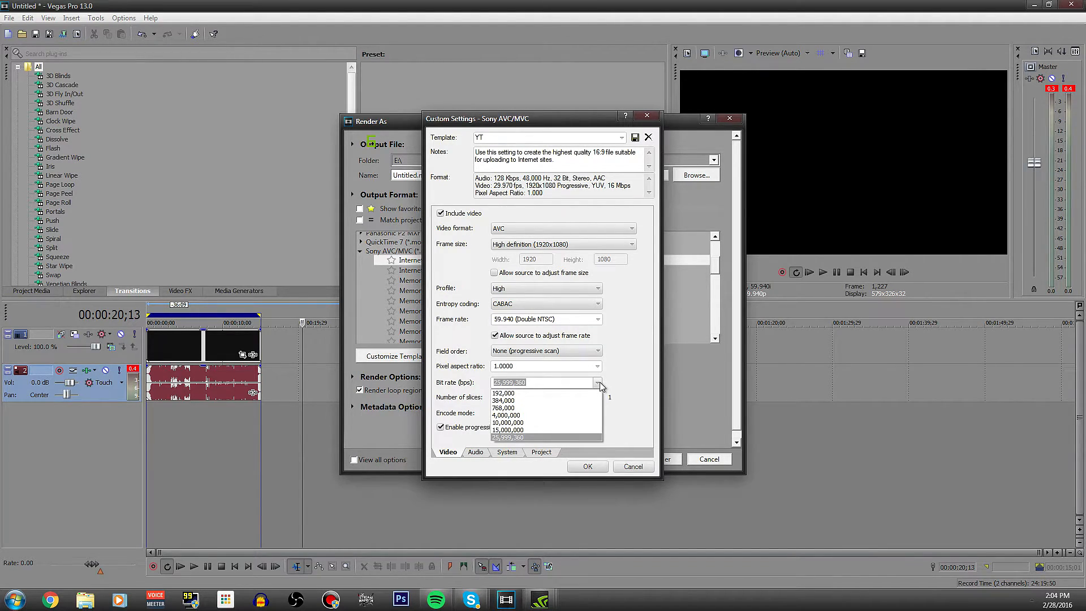
pyautogui.click(598, 383)
pyautogui.click(546, 383)
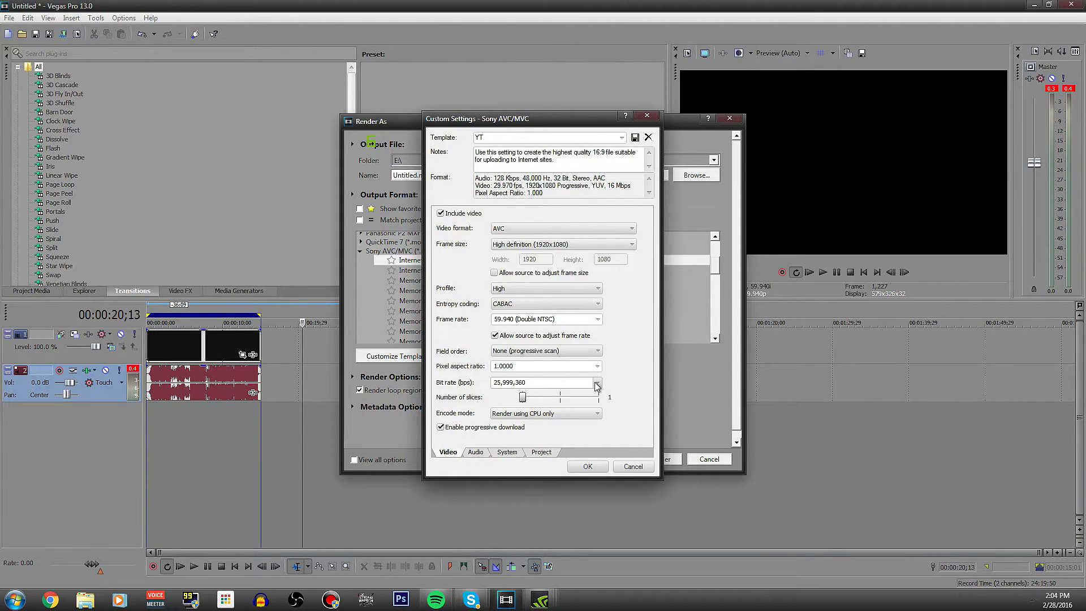
# Step: Enter 16,000,000 bps as the video bit rate and accept the YT template's custom settings
pyautogui.click(598, 386)
pyautogui.click(598, 385)
pyautogui.click(598, 383)
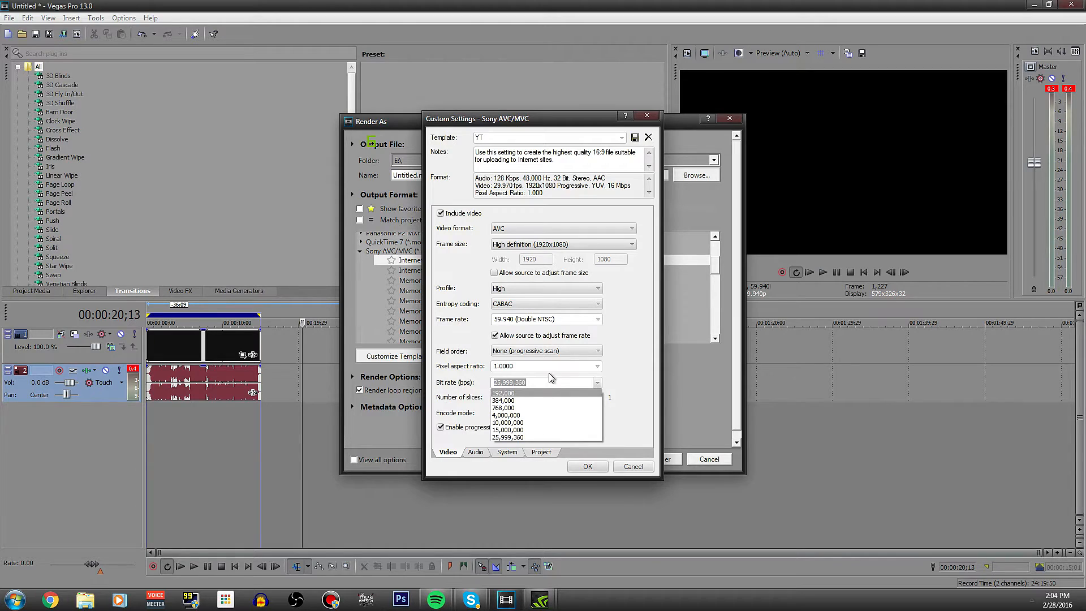
pyautogui.press('Escape')
pyautogui.write('160000')
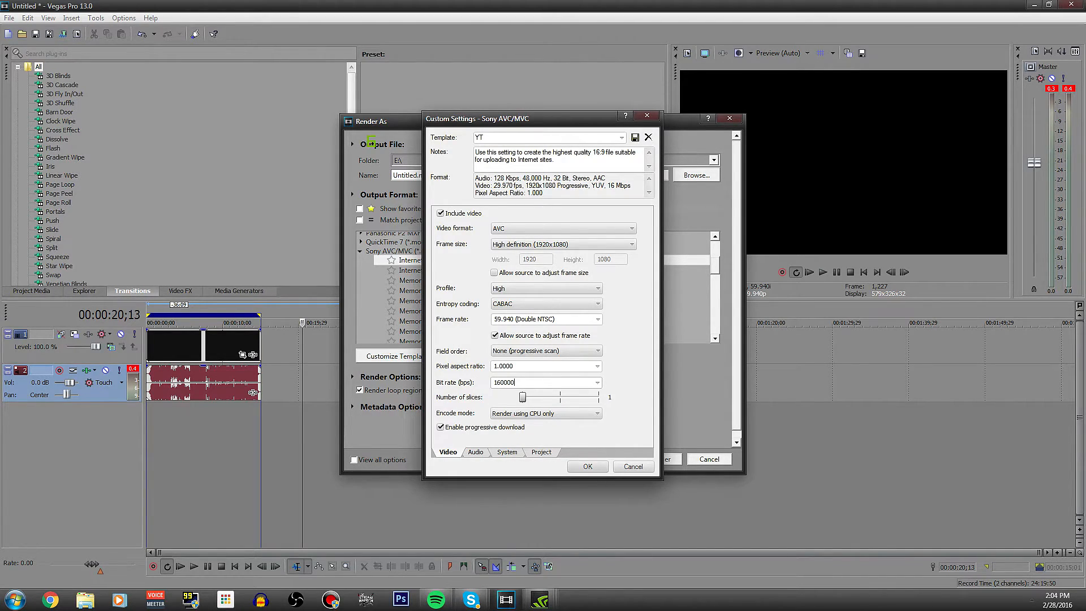
pyautogui.press('Return')
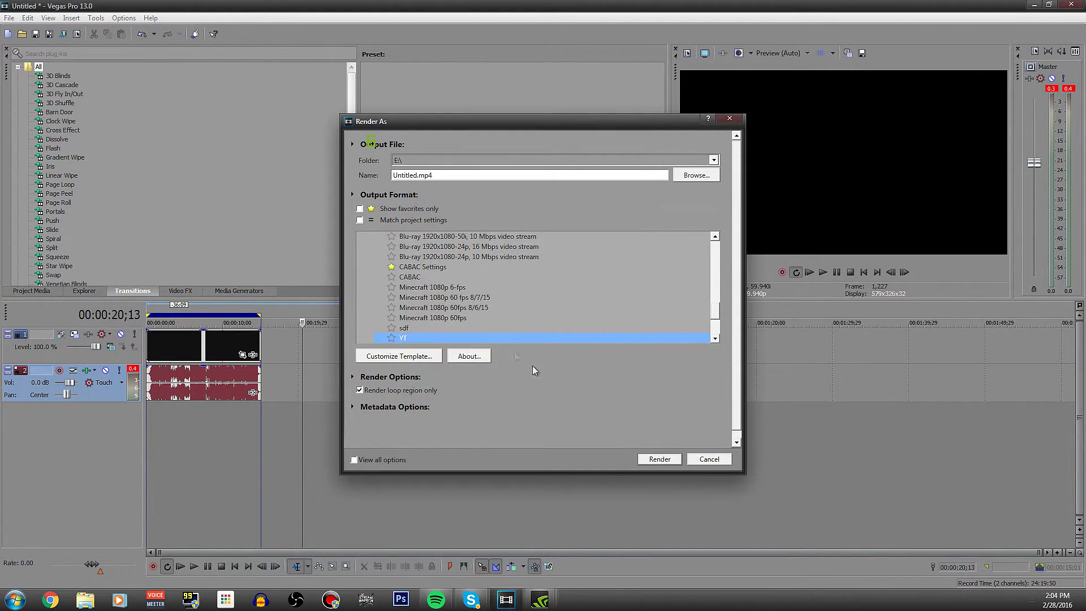
# Step: Reopen the YT template's custom settings and raise its video bit rate to 25,999,360 bps
pyautogui.click(411, 356)
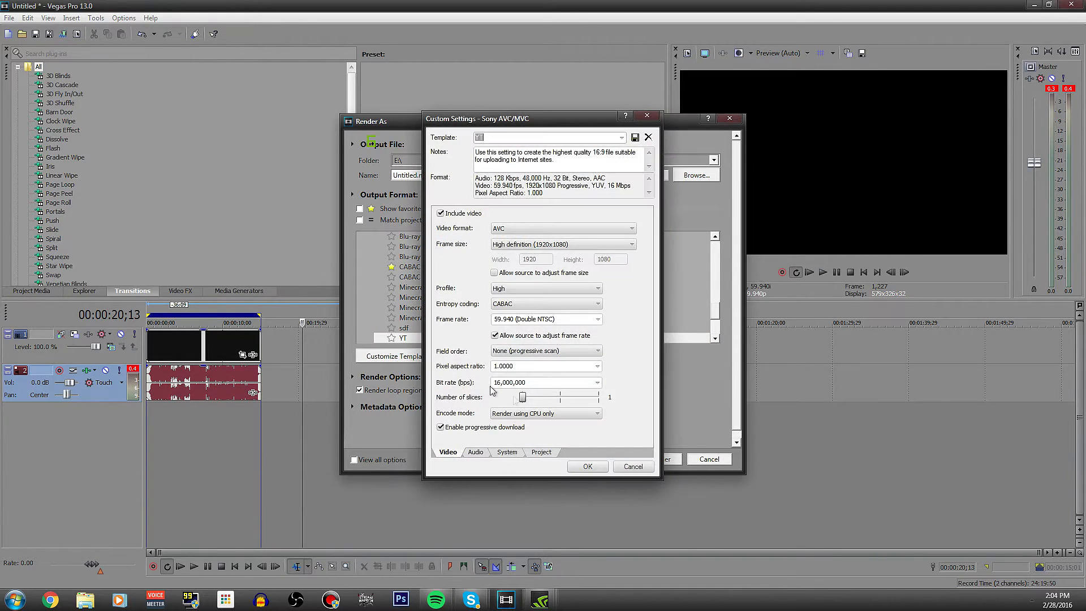
pyautogui.click(598, 383)
pyautogui.click(545, 425)
pyautogui.click(543, 382)
# Step: Look at the template's audio settings and check whether the GPU is available for rendering
pyautogui.click(476, 452)
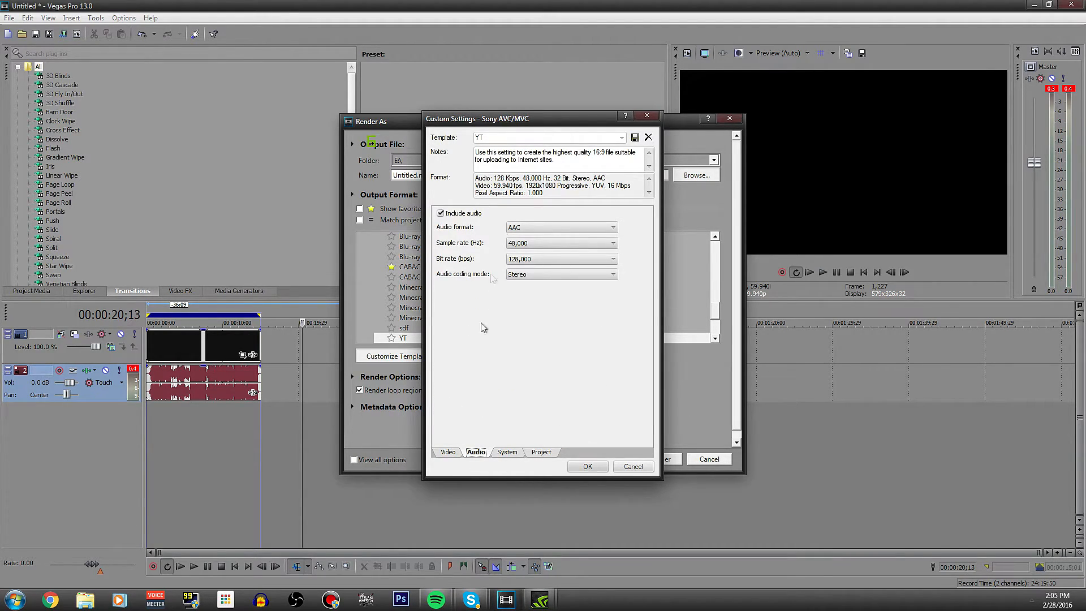
pyautogui.click(507, 452)
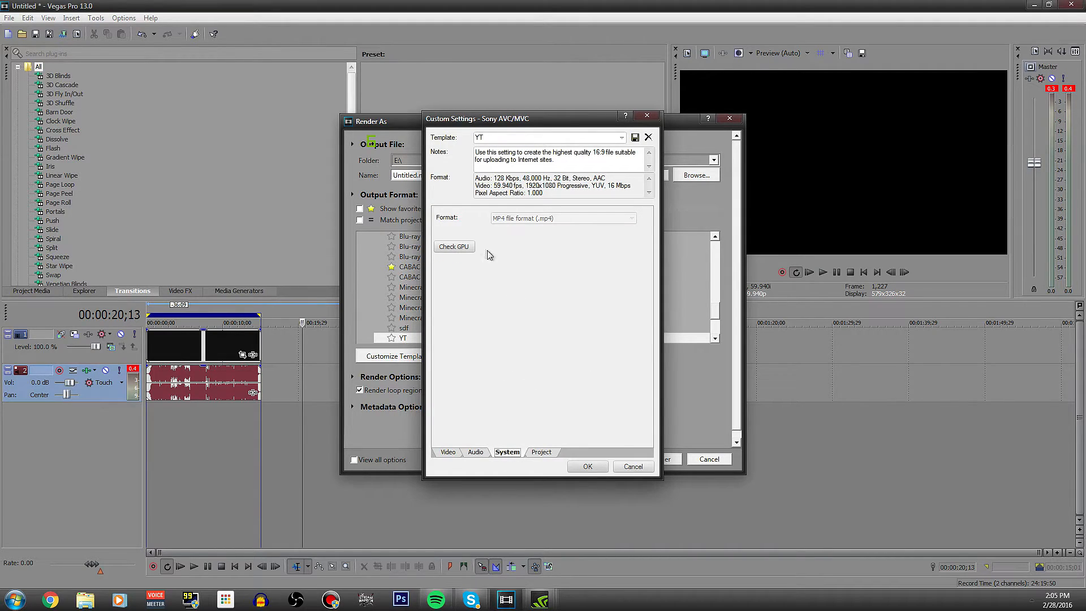
pyautogui.click(464, 249)
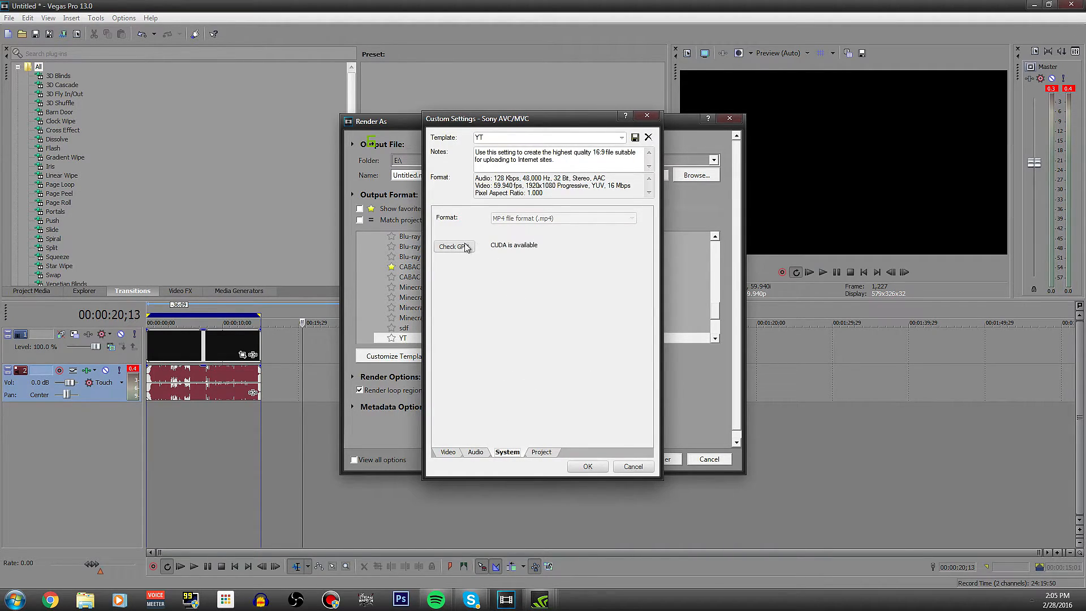
# Step: Set the video rendering quality to Best and save the custom template under the name Tutorial
pyautogui.click(541, 452)
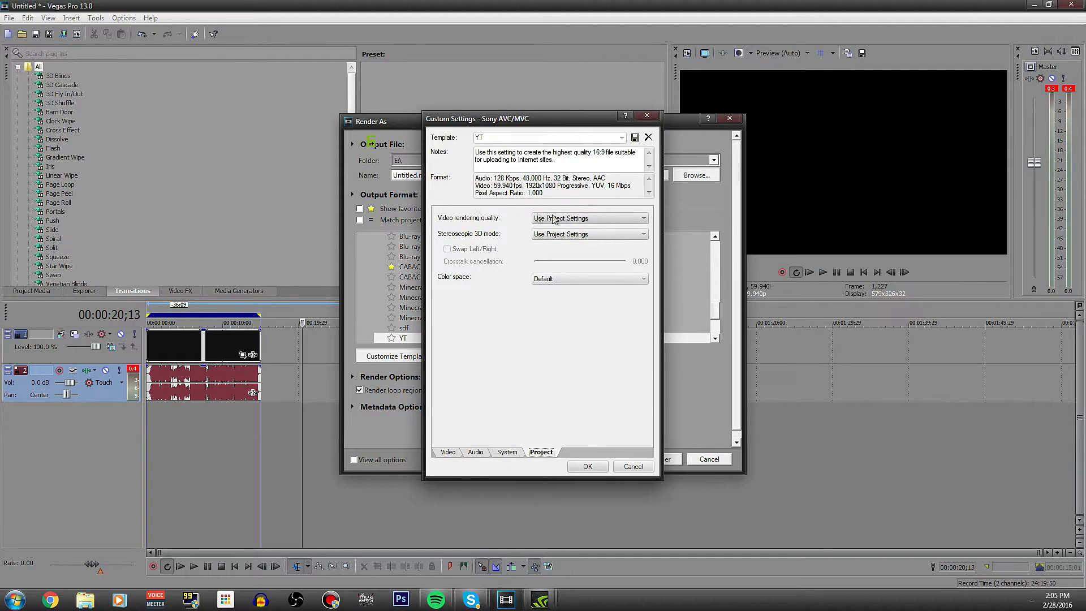
pyautogui.click(573, 221)
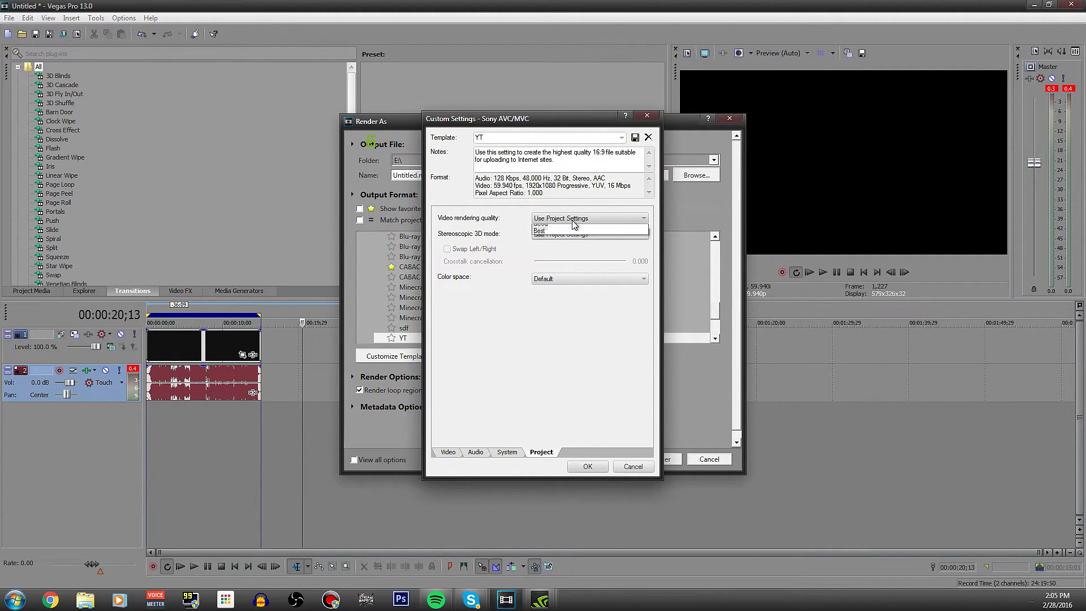
pyautogui.click(552, 258)
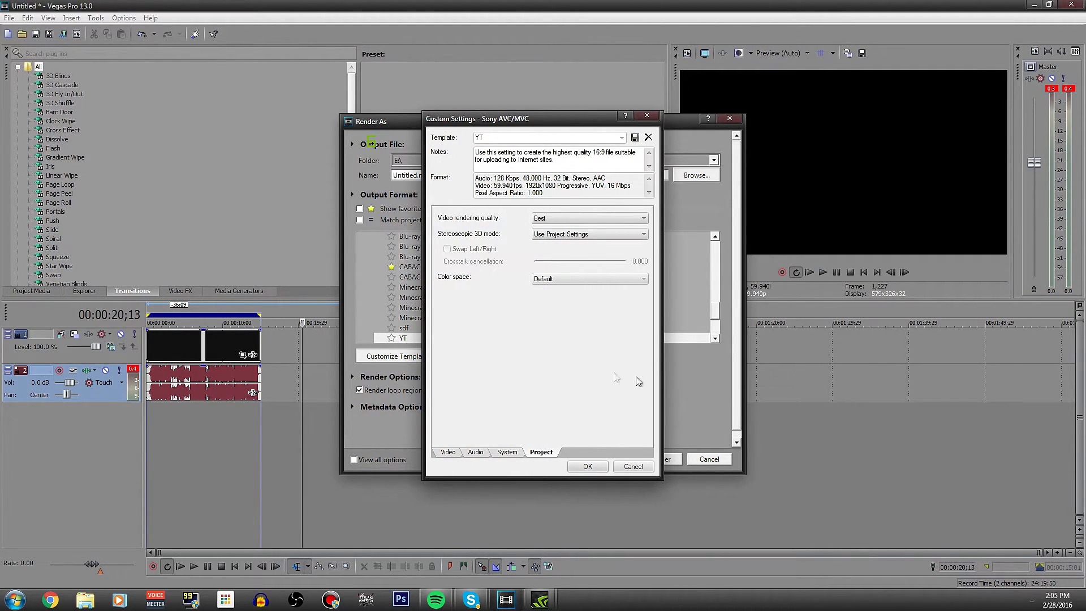
pyautogui.click(635, 138)
pyautogui.click(635, 139)
pyautogui.click(586, 467)
# Step: Mark the Tutorial template as a favorite, show only favorite formats, and select it under Sony AVC/MVC
pyautogui.click(391, 338)
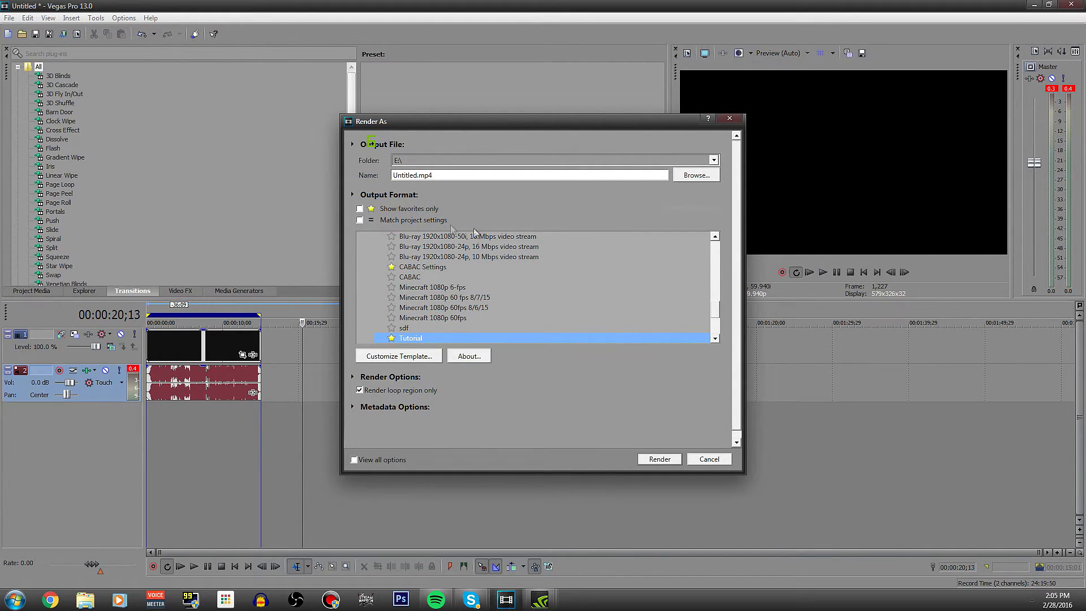
pyautogui.click(360, 209)
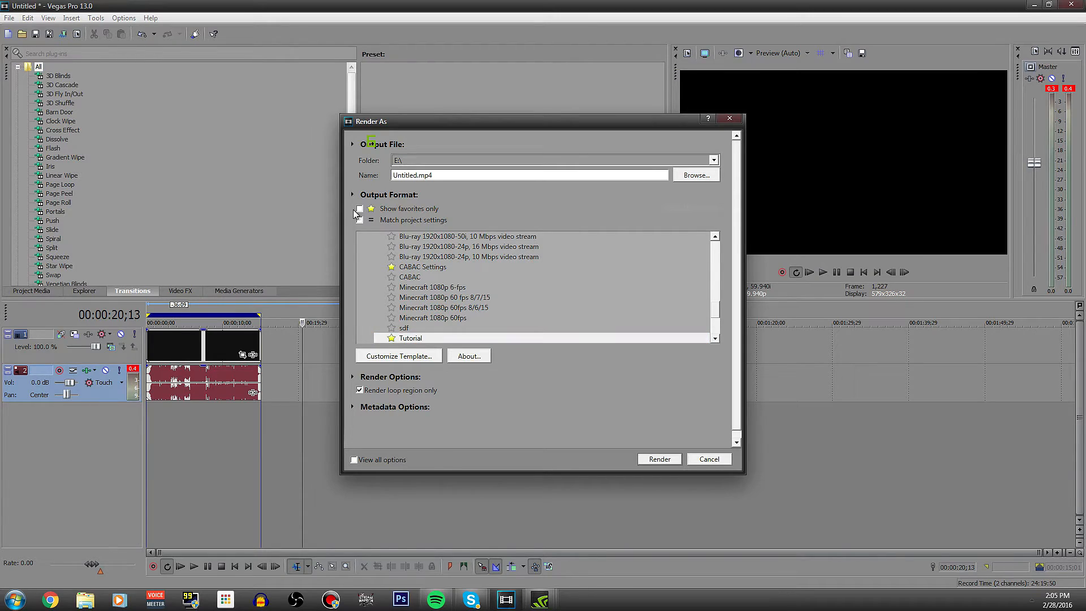
pyautogui.click(360, 210)
pyautogui.click(396, 276)
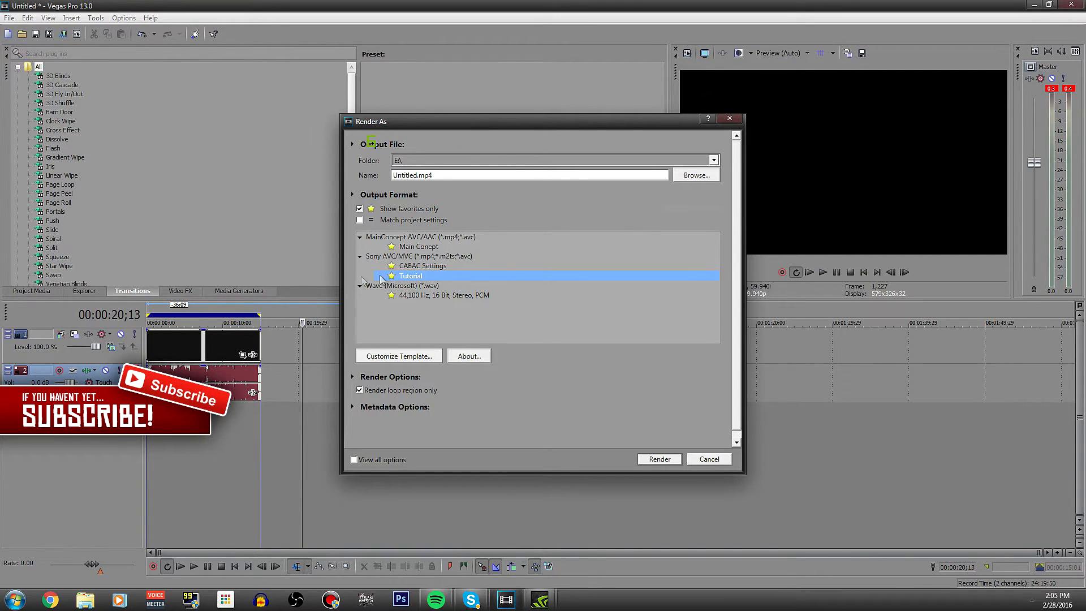
# Step: Review the Tutorial template's video, audio and project settings without changing them
pyautogui.click(430, 295)
pyautogui.click(432, 267)
pyautogui.click(433, 275)
pyautogui.click(434, 357)
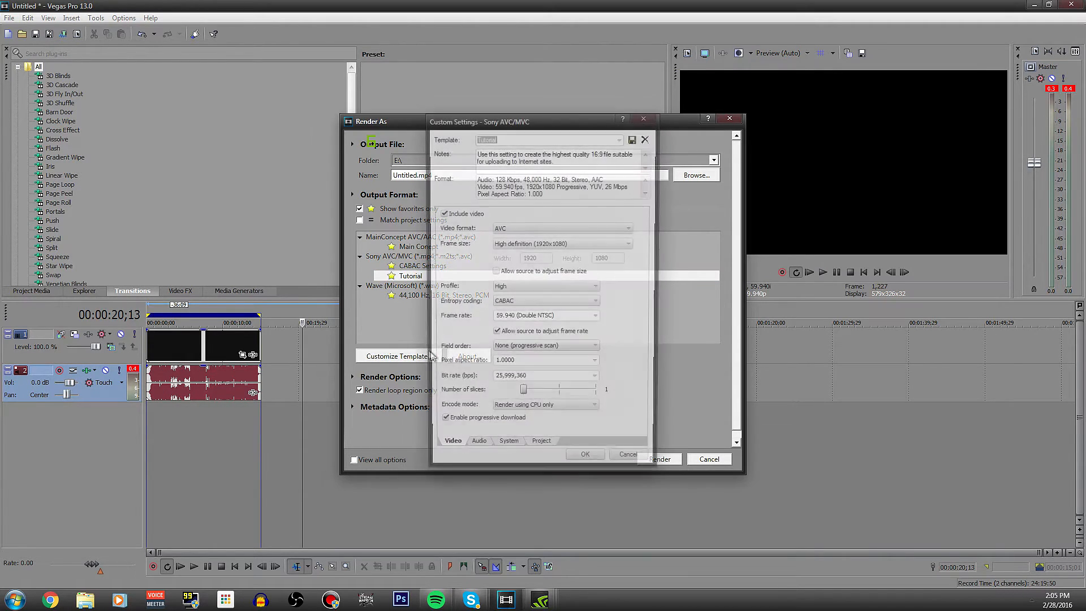
pyautogui.click(541, 453)
pyautogui.click(476, 452)
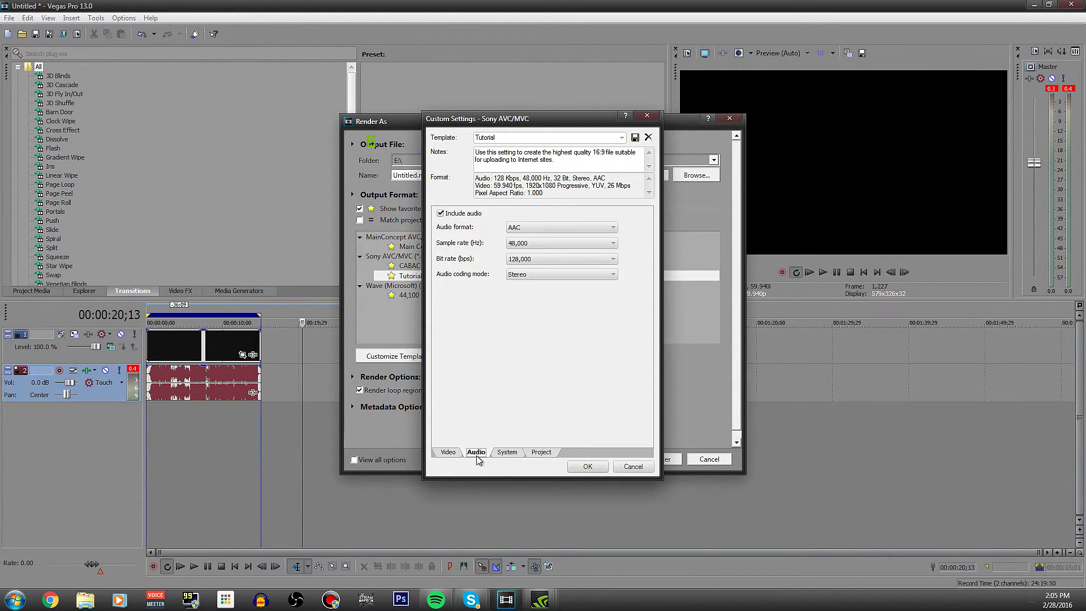
pyautogui.click(463, 453)
pyautogui.click(646, 115)
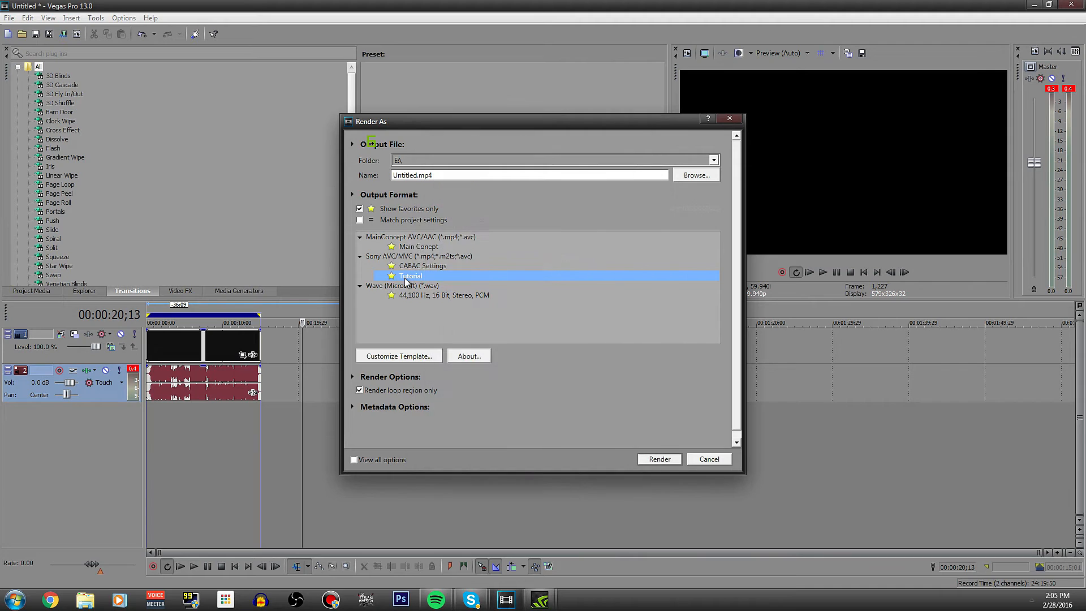
# Step: Name the output file Tutorial and render the loop region with the Tutorial template
pyautogui.click(701, 175)
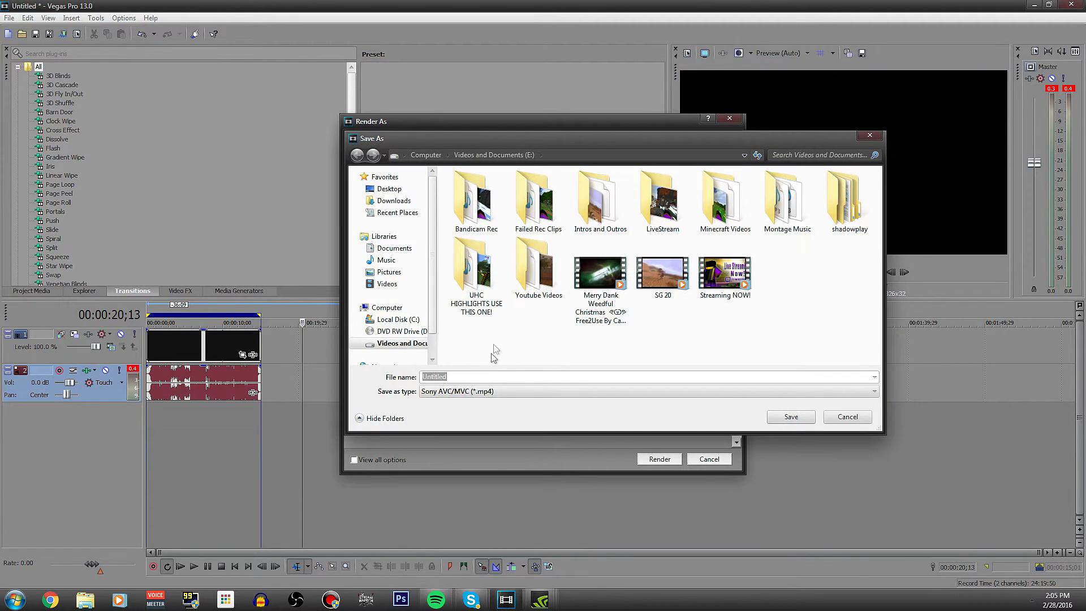
pyautogui.write('Tutorial')
pyautogui.click(789, 419)
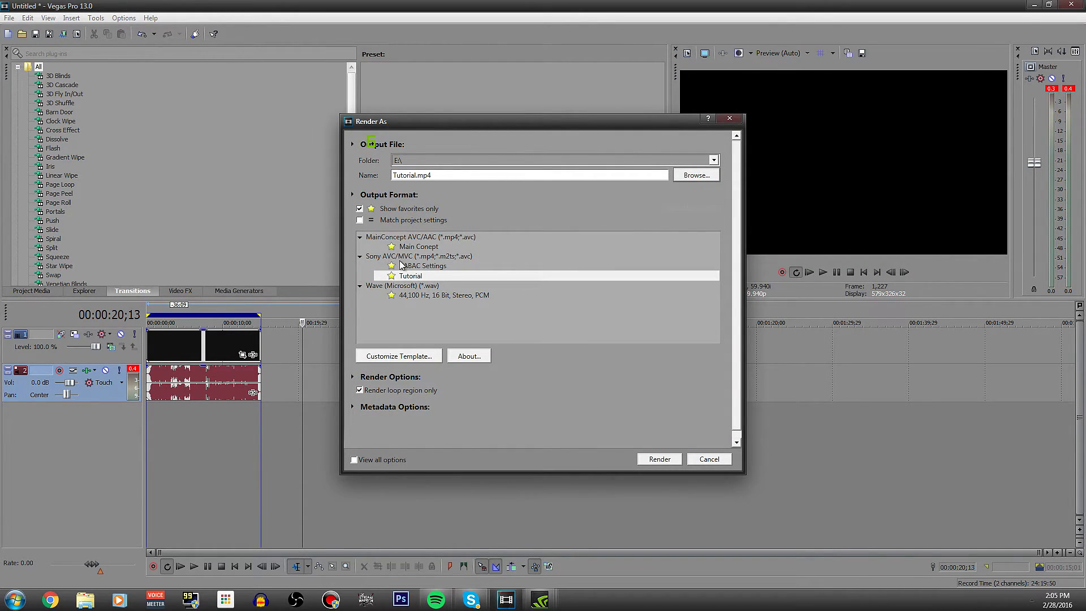
pyautogui.click(426, 275)
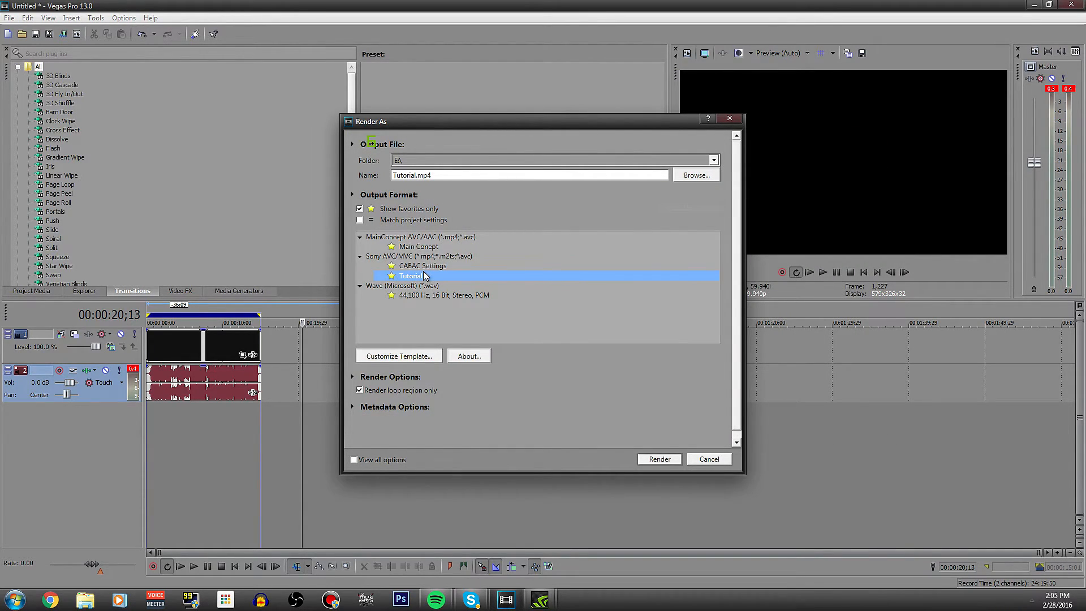
pyautogui.click(656, 461)
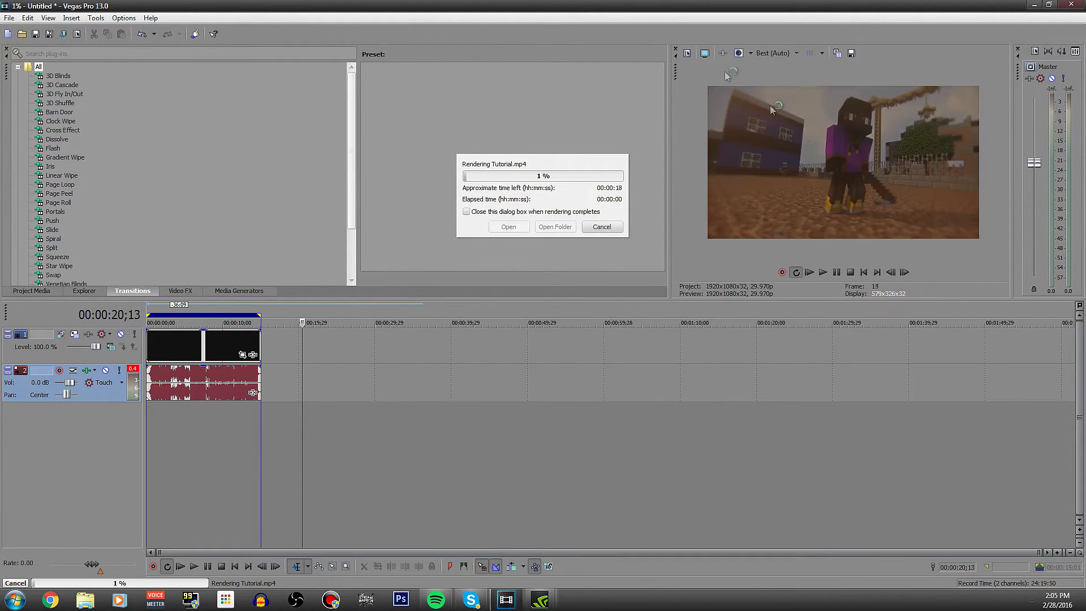